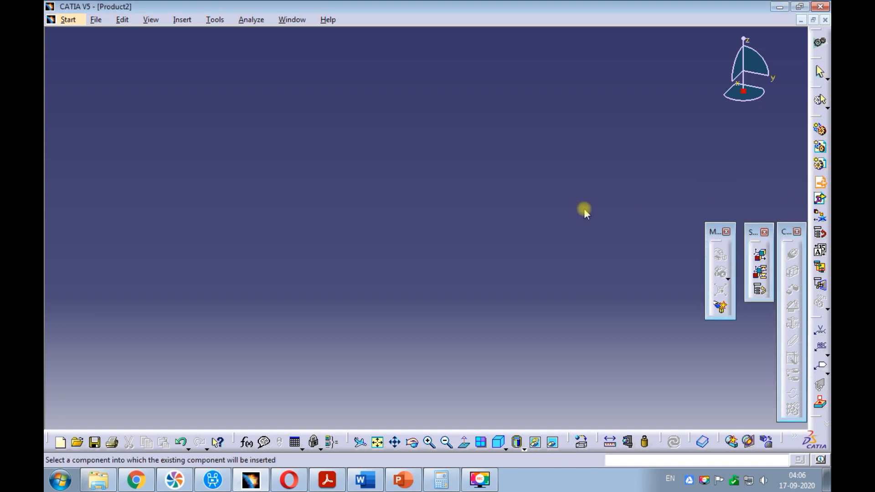
Show the specification tree and insert the existing component blanking_punch.CATPart into Product2.
{"action": "key", "text": "F3"}
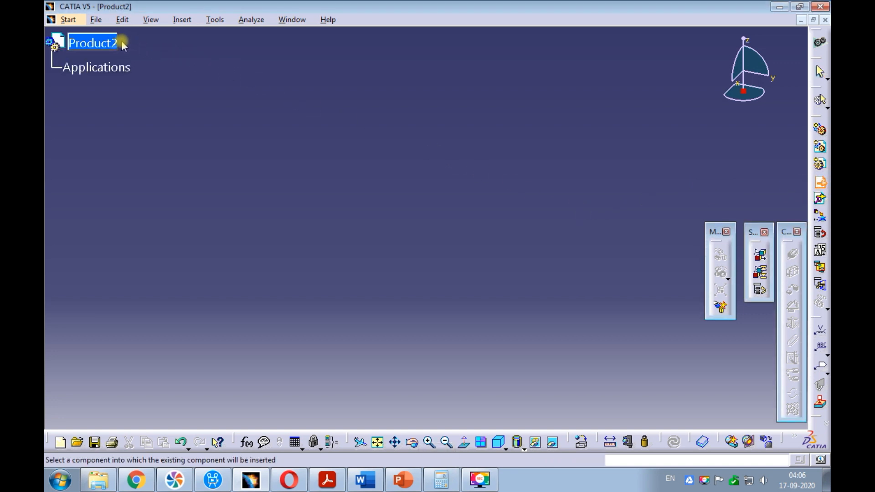
{"action": "left_click", "coordinate": [94, 43]}
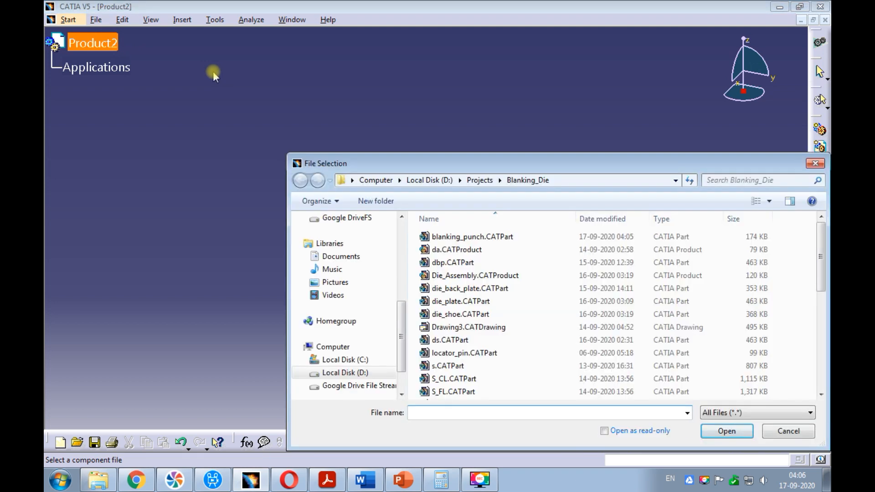
{"action": "left_click", "coordinate": [474, 238]}
{"action": "left_click", "coordinate": [724, 430]}
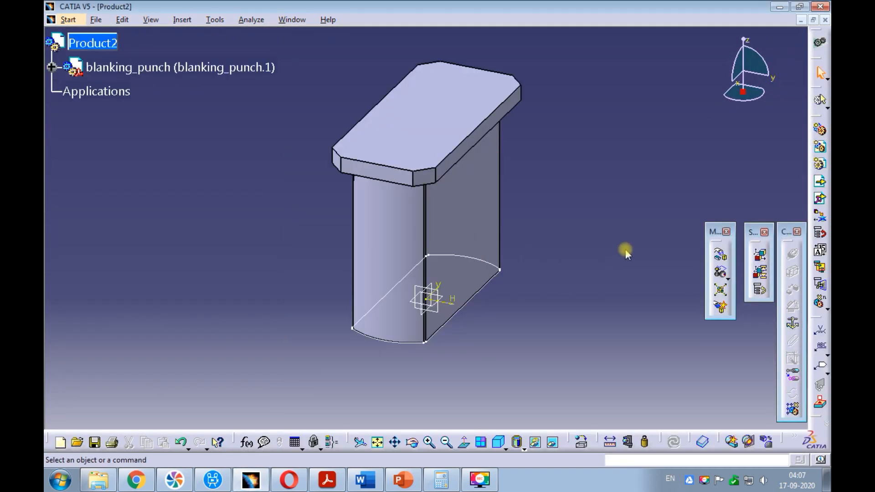
Fix the blanking_punch component in place and expand the Constraints branch to check the fix constraint.
{"action": "left_click", "coordinate": [792, 322]}
{"action": "left_click", "coordinate": [166, 69]}
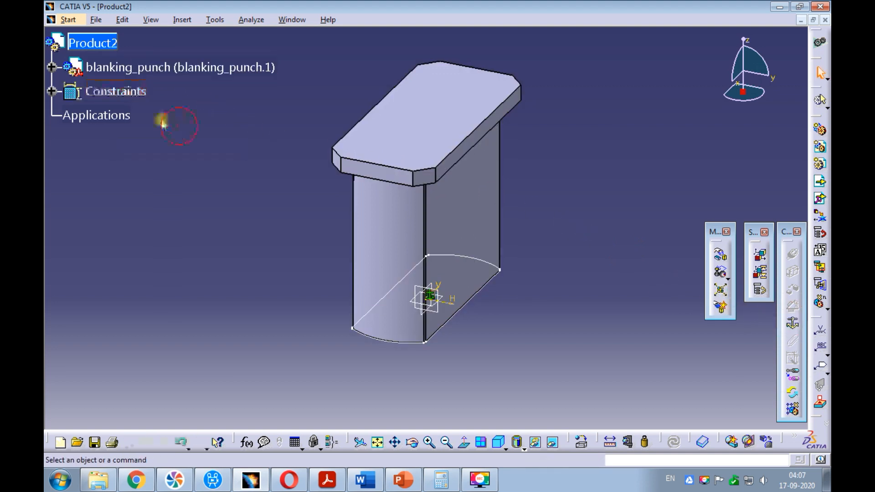
{"action": "left_click", "coordinate": [53, 91]}
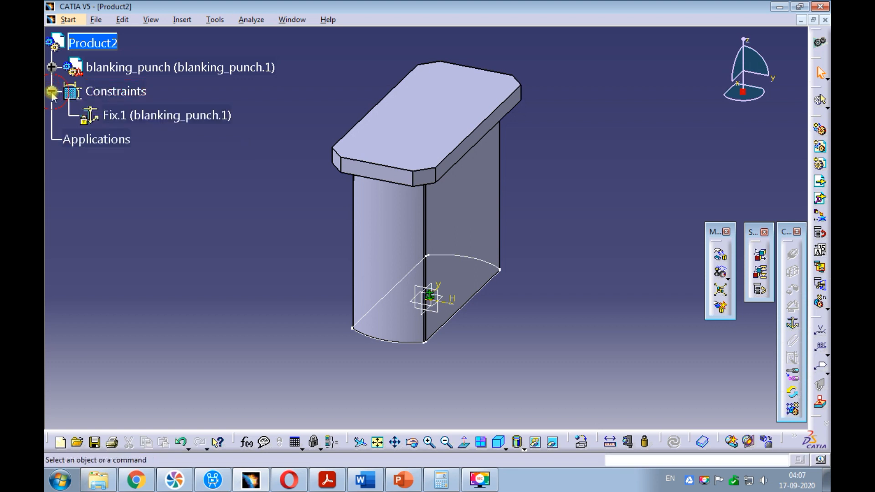
{"action": "left_click", "coordinate": [139, 120]}
{"action": "left_click", "coordinate": [167, 157]}
Save the product in the Blanking_Die folder as Punch_Assembly.
{"action": "key", "text": "ctrl+s"}
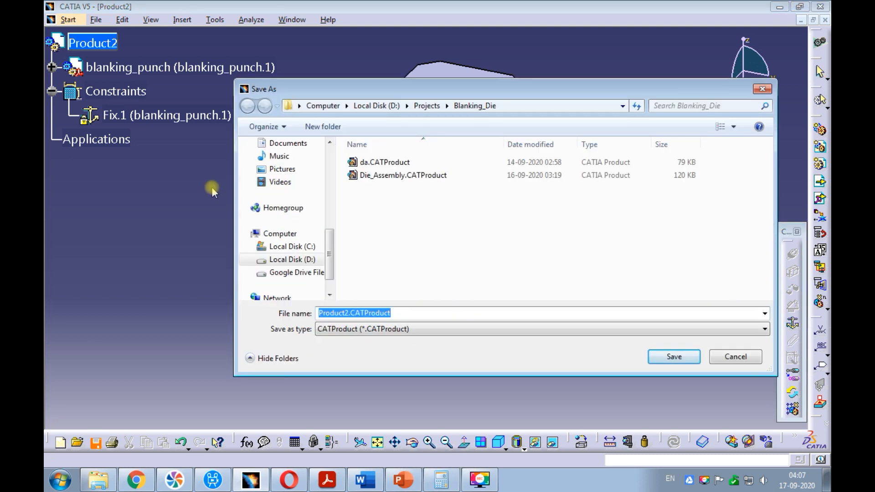
{"action": "double_click", "coordinate": [397, 313]}
{"action": "type", "text": "Punch_Assembly"}
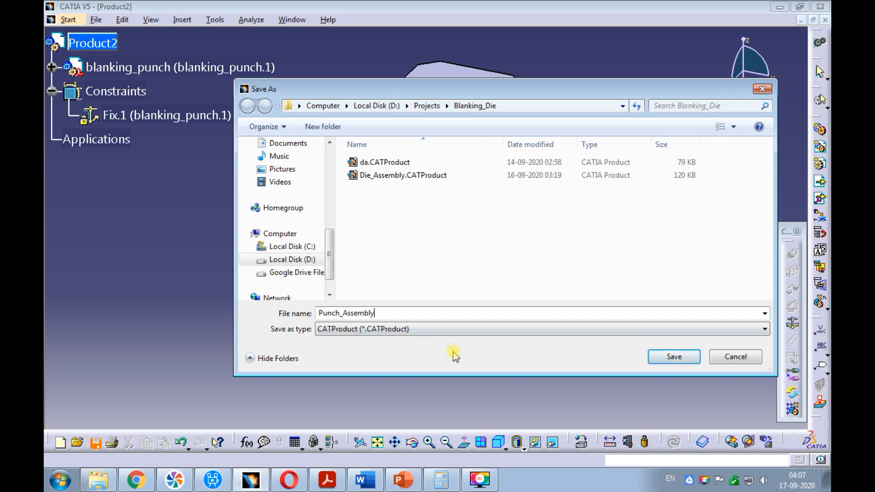
{"action": "left_click", "coordinate": [659, 358]}
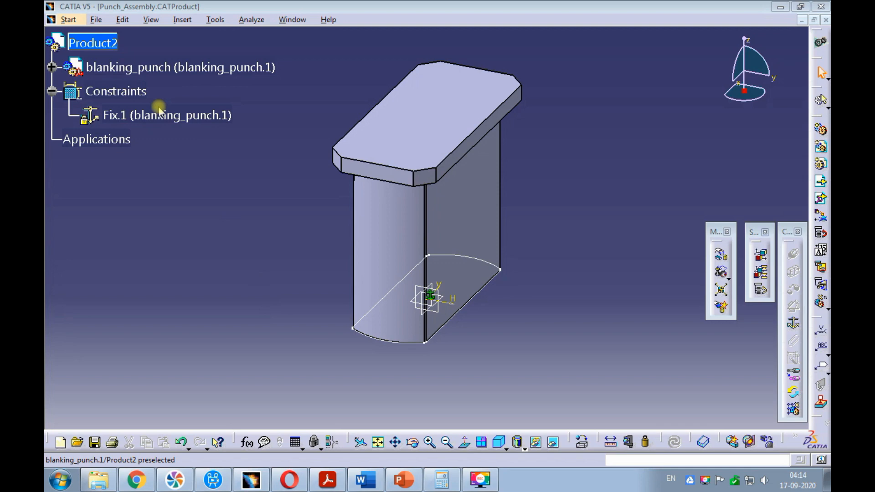
Create a new document of type Product.
{"action": "left_click", "coordinate": [96, 20]}
{"action": "left_click", "coordinate": [101, 33]}
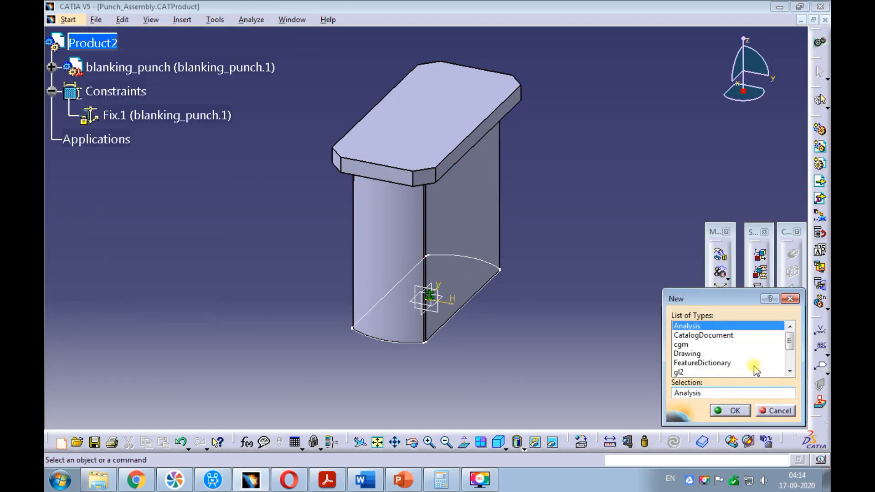
{"action": "left_click", "coordinate": [791, 360]}
{"action": "left_click", "coordinate": [791, 364]}
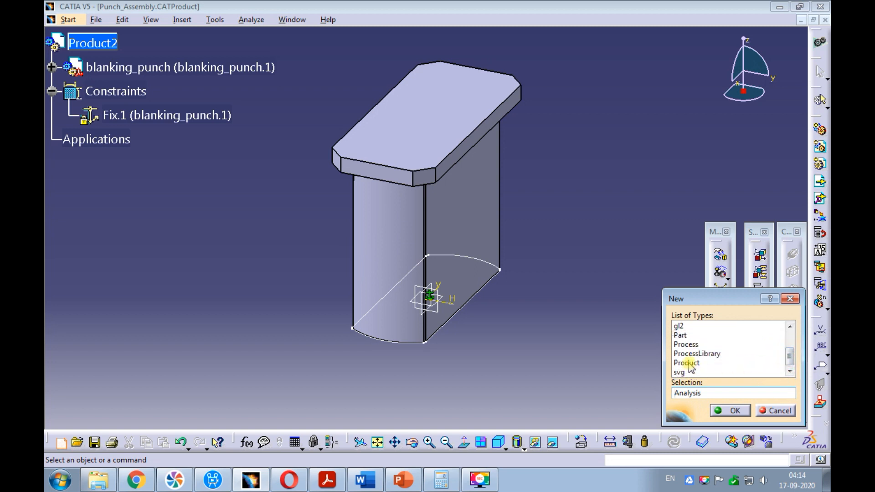
{"action": "left_click", "coordinate": [687, 363]}
{"action": "left_click", "coordinate": [725, 409]}
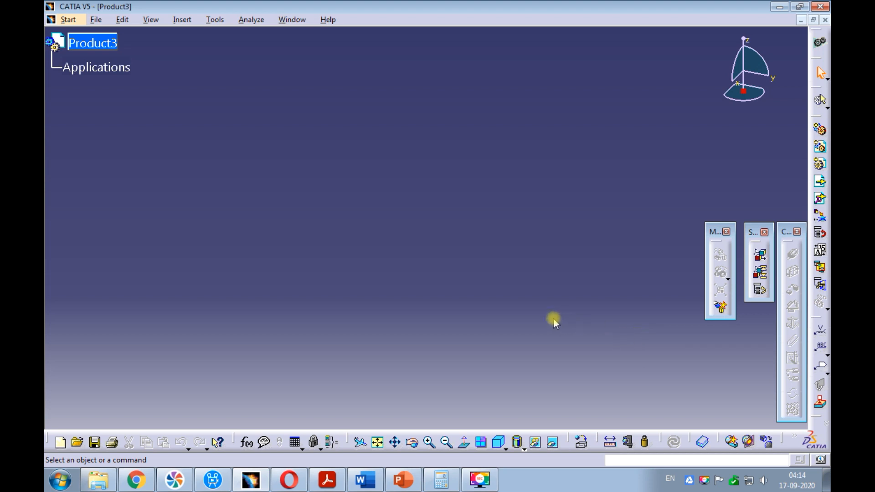
Save the new empty product in the Blanking_Die folder as Press_Tool_Assembly.
{"action": "key", "text": "ctrl+s"}
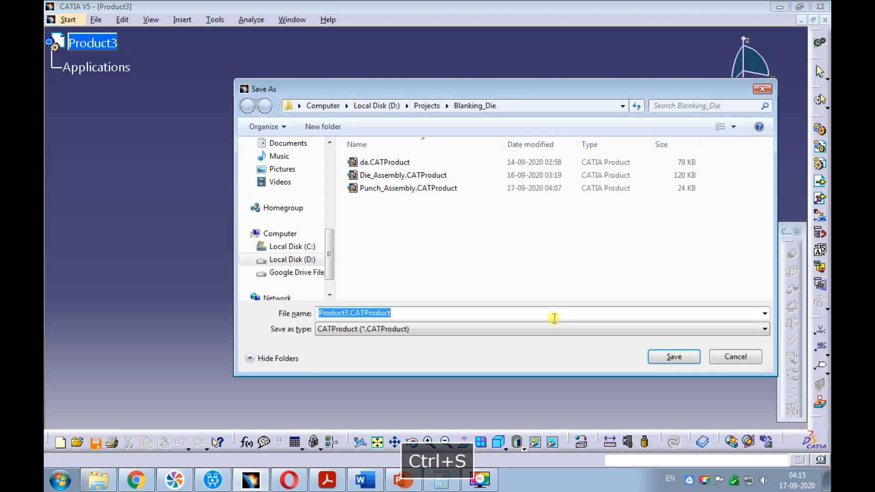
{"action": "type", "text": "P"}
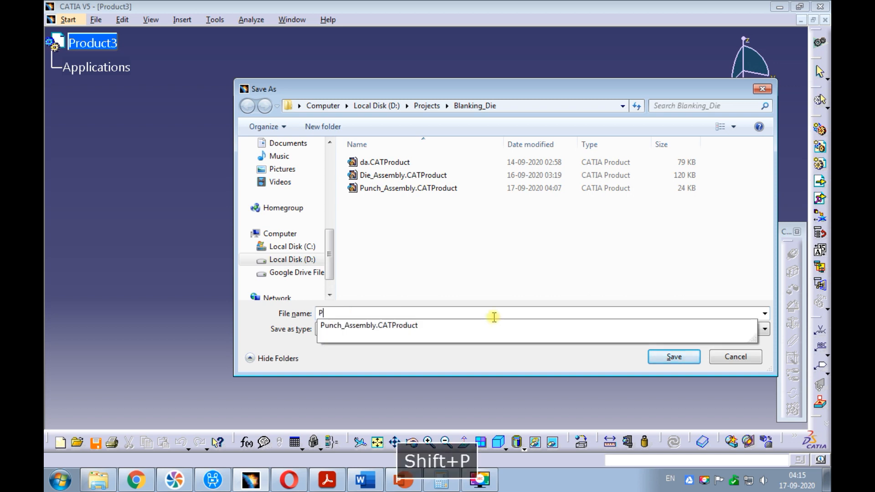
{"action": "type", "text": "ress_T"}
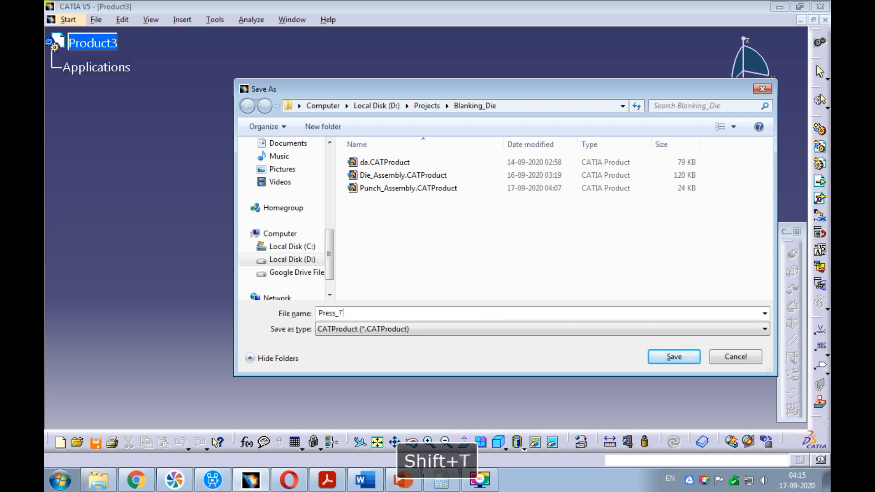
{"action": "type", "text": "ool_Assembly"}
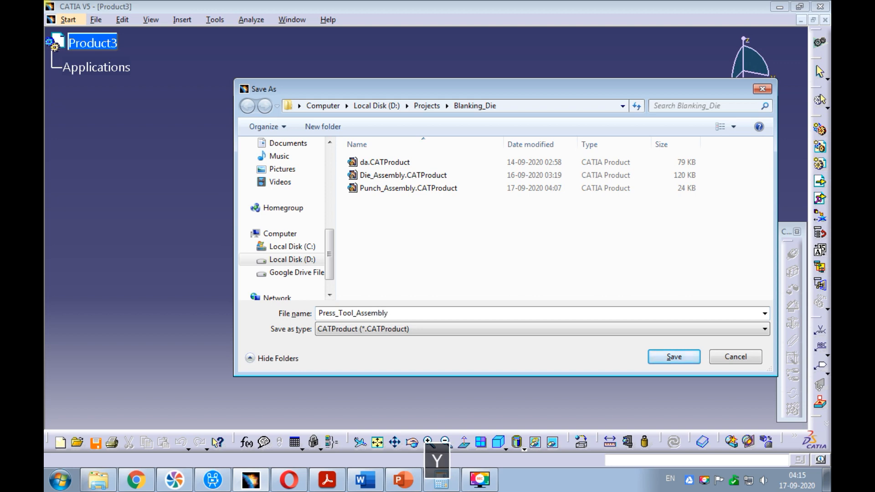
{"action": "left_click", "coordinate": [662, 358]}
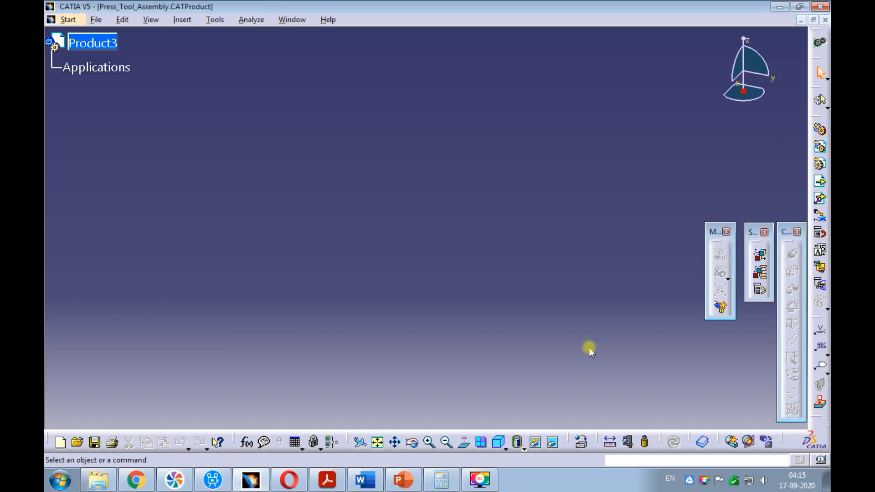
Insert the existing component Die_Assembly.CATProduct into Product3 and dismiss the incident report.
{"action": "left_click", "coordinate": [820, 183]}
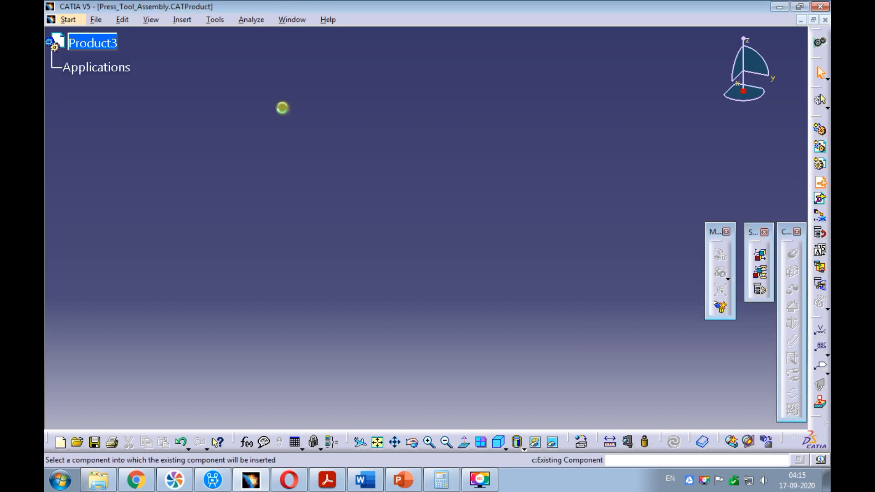
{"action": "left_click", "coordinate": [112, 50]}
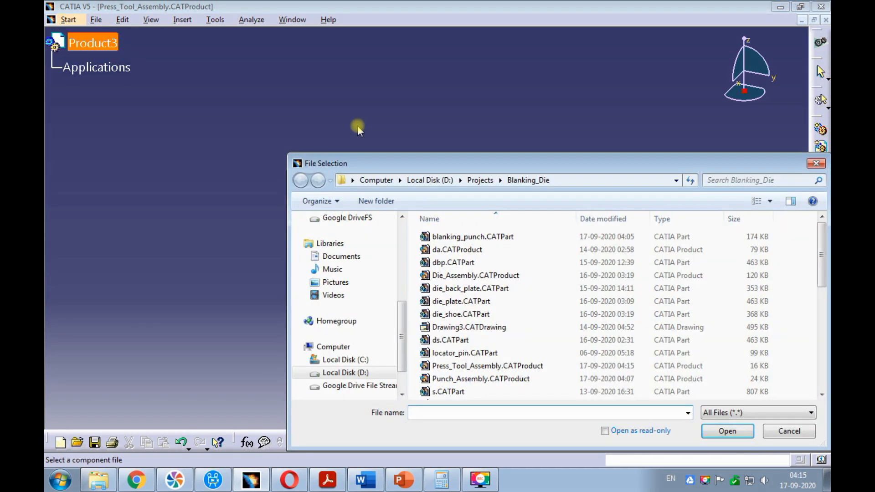
{"action": "left_click", "coordinate": [474, 276]}
{"action": "left_click", "coordinate": [726, 431]}
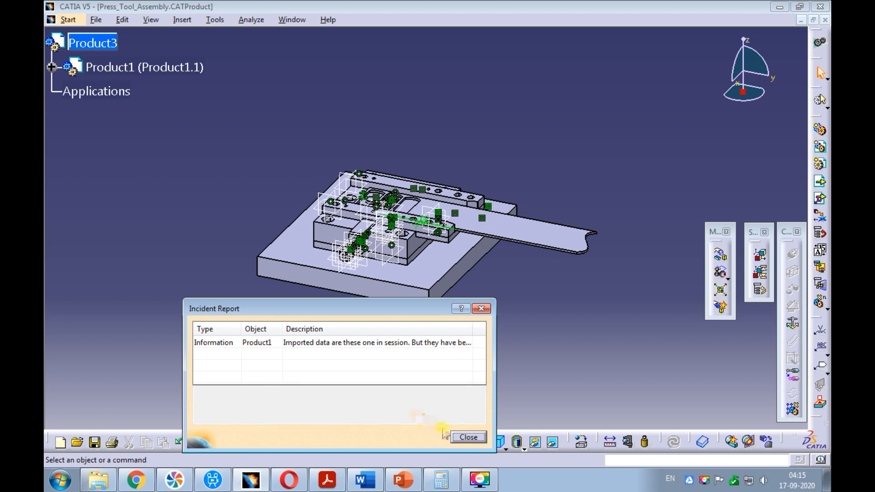
{"action": "left_click", "coordinate": [461, 439]}
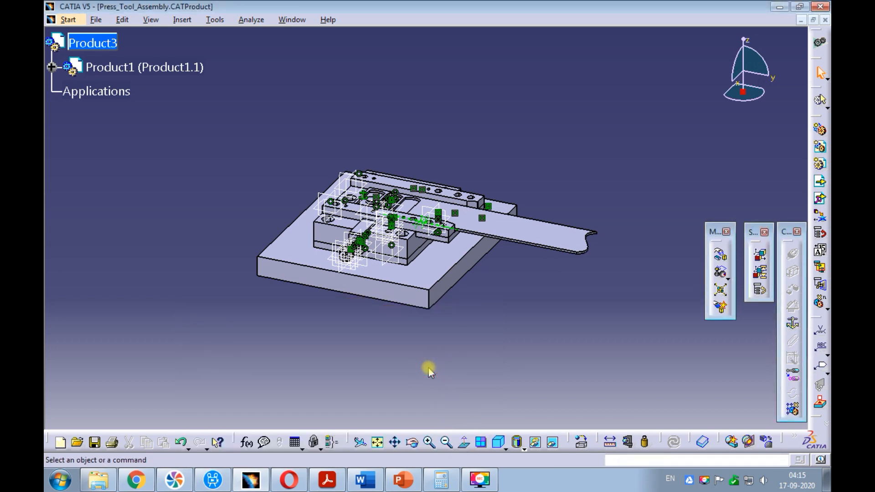
Fix the inserted die assembly, Product1, in place with a Fix constraint.
{"action": "left_click", "coordinate": [793, 323]}
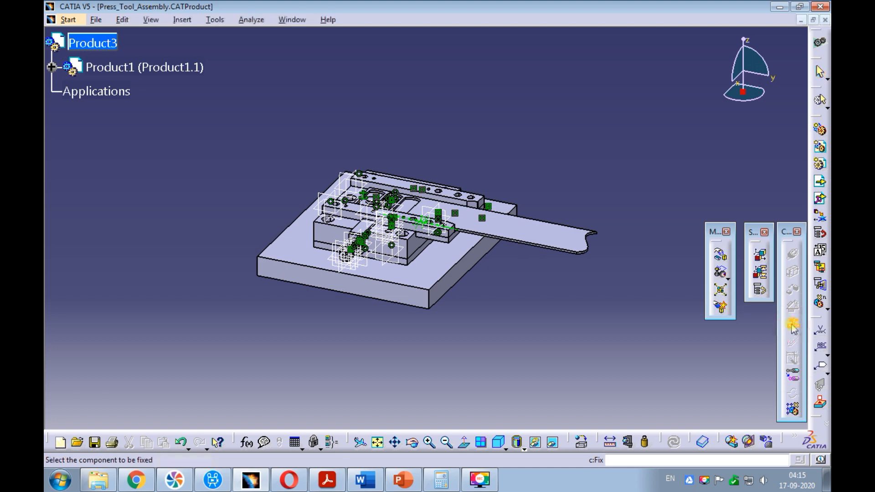
{"action": "left_click", "coordinate": [160, 71]}
{"action": "left_click", "coordinate": [205, 130]}
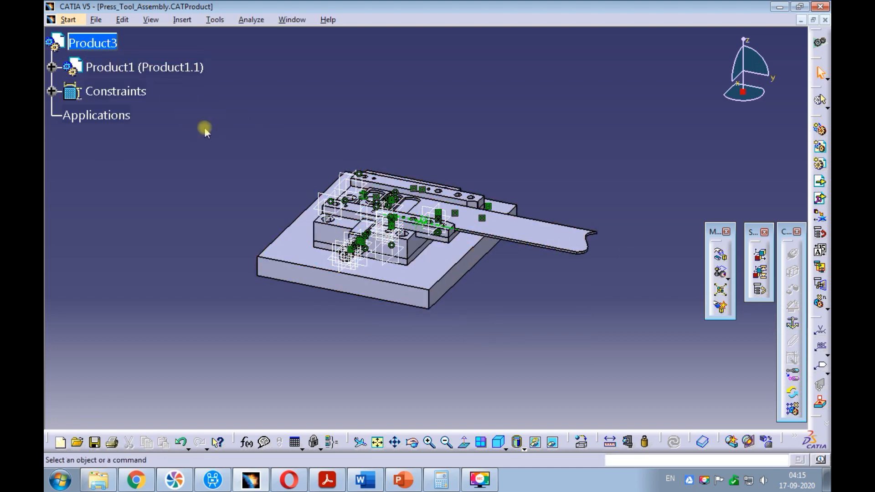
Insert the existing component Punch_Assembly.CATProduct into Product3.
{"action": "middle_click_drag", "start_coordinate": [307, 132], "coordinate": [405, 126]}
{"action": "left_click", "coordinate": [820, 182]}
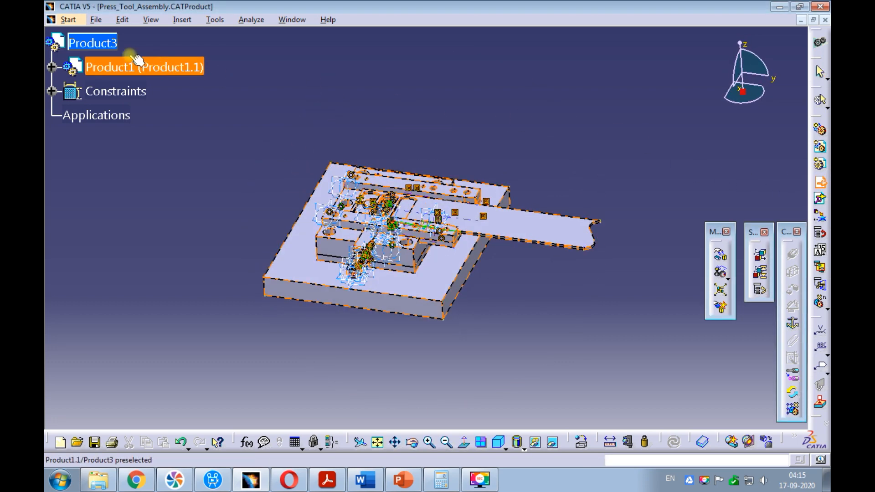
{"action": "left_click", "coordinate": [93, 43]}
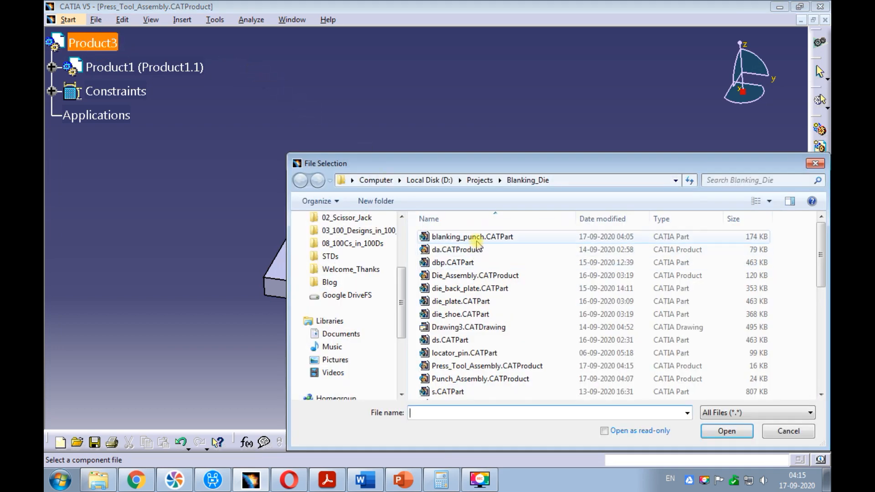
{"action": "left_click", "coordinate": [468, 378]}
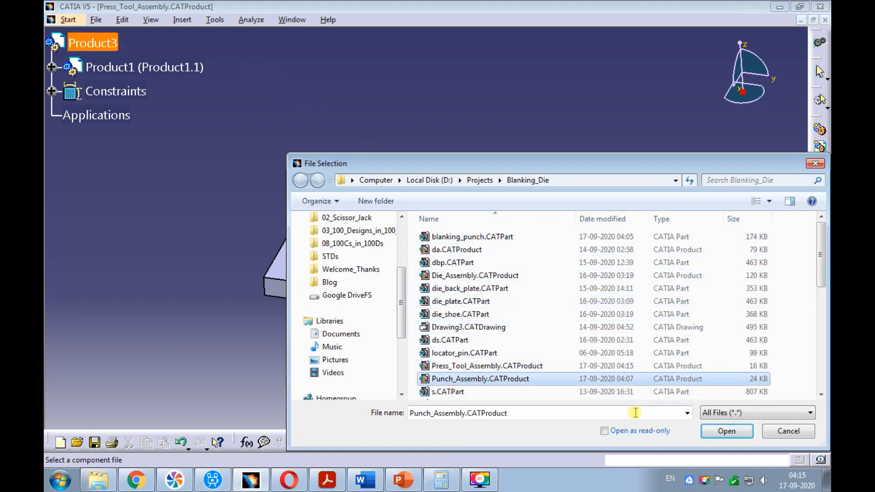
{"action": "left_click", "coordinate": [727, 431]}
Add a coincidence constraint between the yz plane of die_plate in Product1 and the yz plane of blanking_punch in Product2.
{"action": "middle_click_drag", "start_coordinate": [466, 129], "coordinate": [449, 153]}
{"action": "middle_click_drag", "start_coordinate": [267, 209], "coordinate": [446, 122]}
{"action": "middle_click_drag", "start_coordinate": [489, 144], "coordinate": [481, 118], "text": "ctrl"}
{"action": "left_click", "coordinate": [792, 254]}
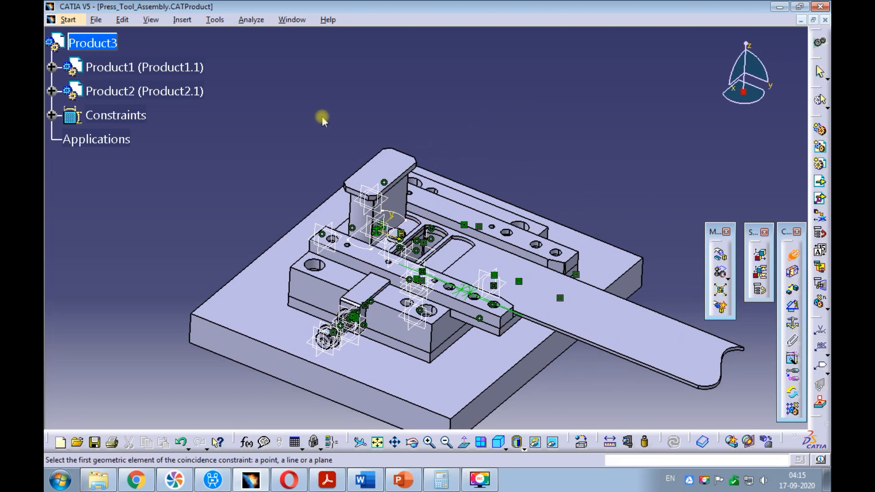
{"action": "left_click", "coordinate": [53, 67]}
{"action": "left_click", "coordinate": [78, 106]}
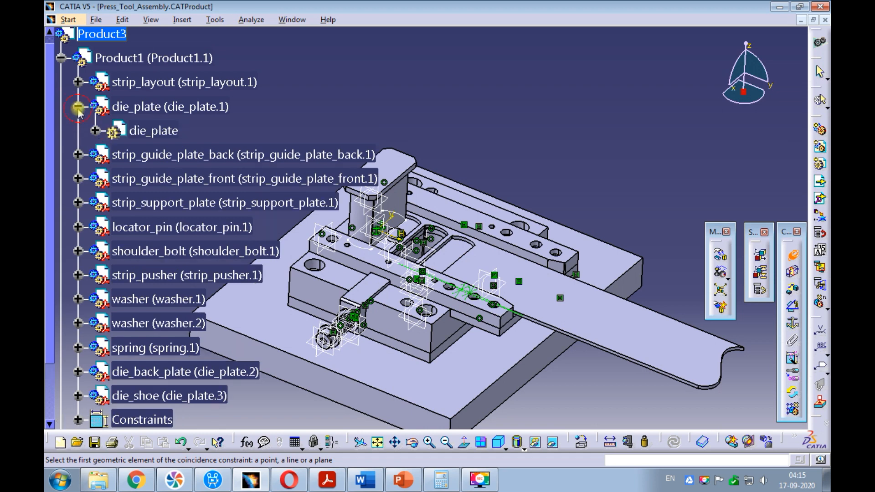
{"action": "left_click", "coordinate": [94, 130]}
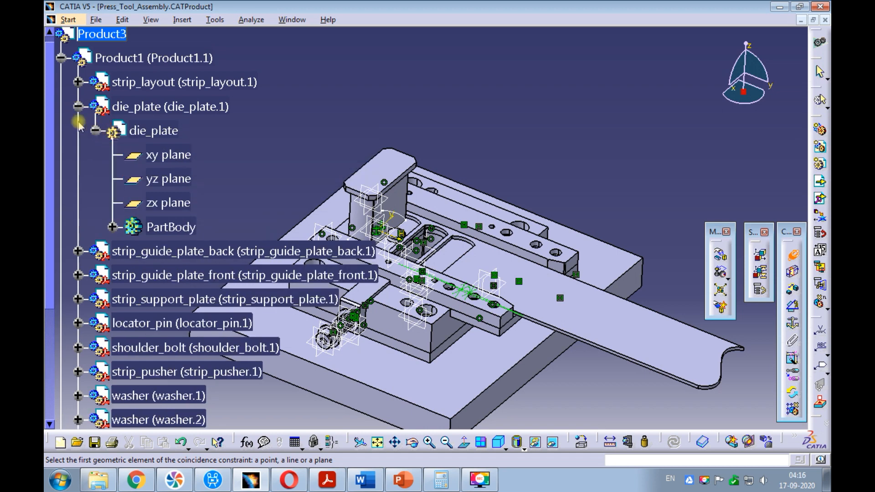
{"action": "left_click", "coordinate": [170, 179]}
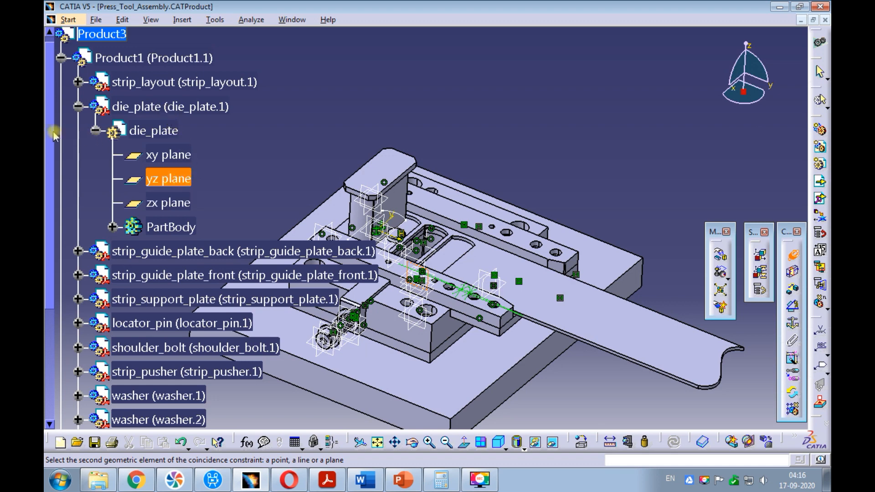
{"action": "left_click_drag", "start_coordinate": [50, 128], "coordinate": [49, 290]}
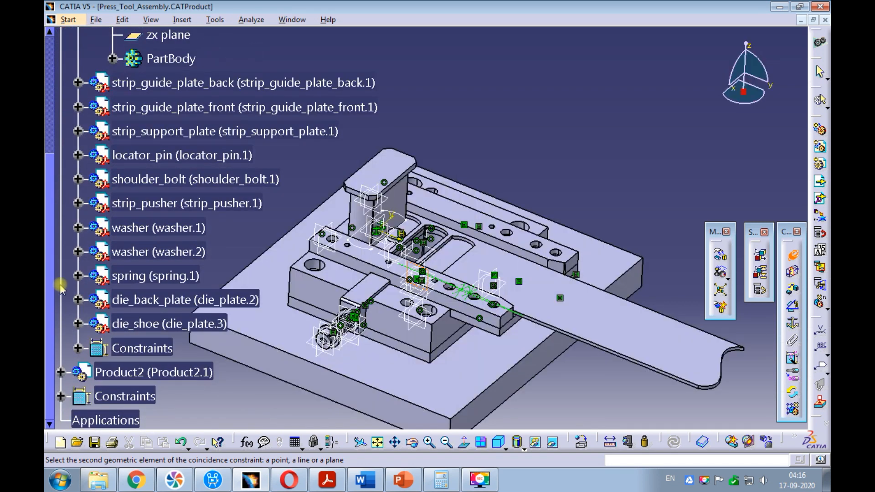
{"action": "left_click", "coordinate": [61, 372]}
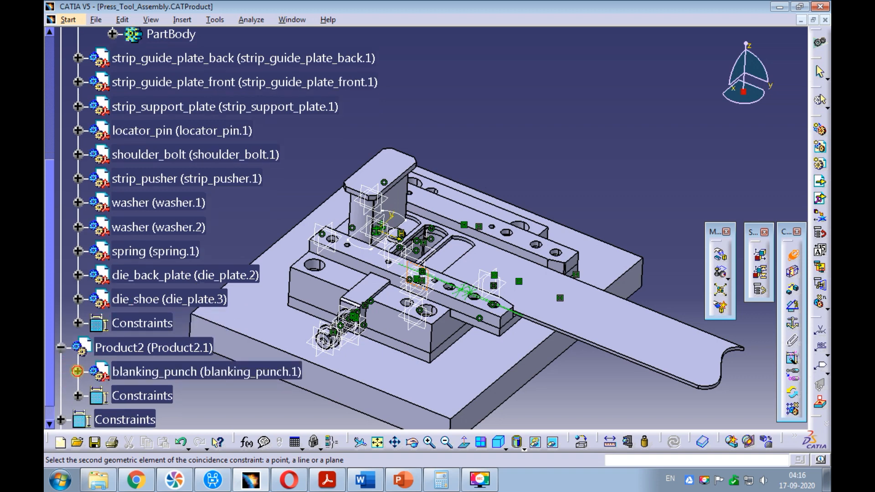
{"action": "left_click", "coordinate": [78, 371]}
{"action": "left_click", "coordinate": [94, 396]}
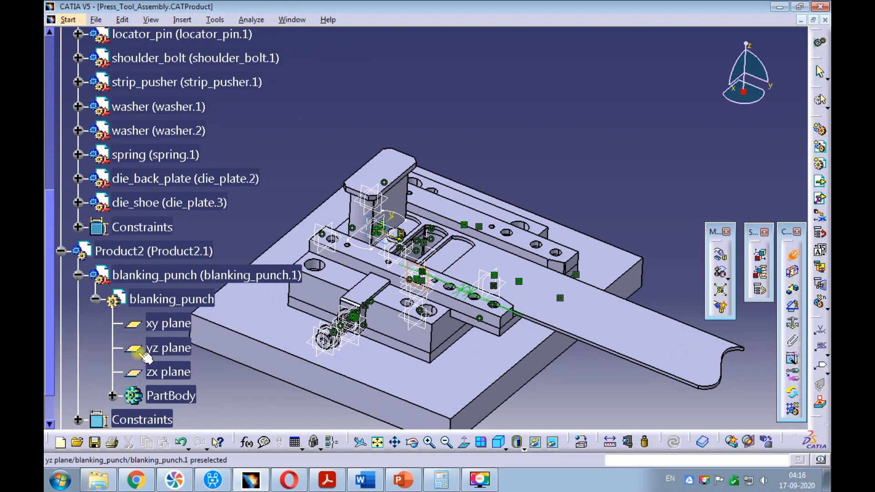
{"action": "left_click", "coordinate": [162, 350]}
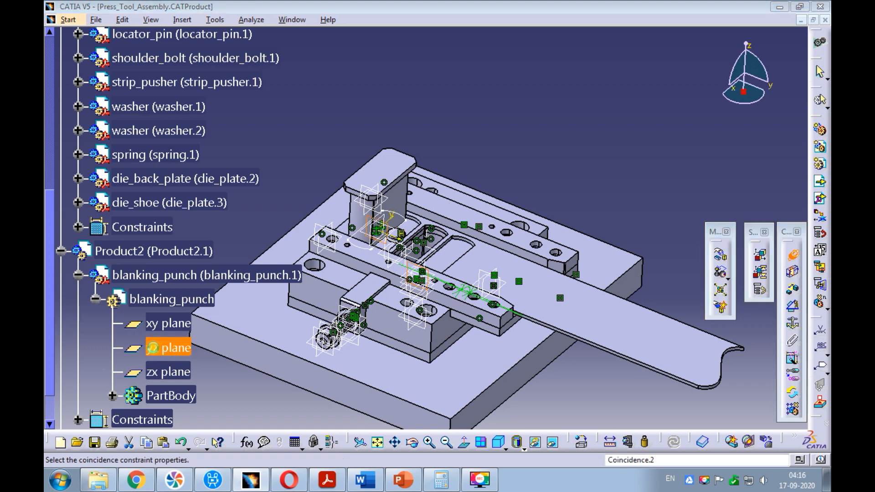
{"action": "left_click", "coordinate": [715, 313]}
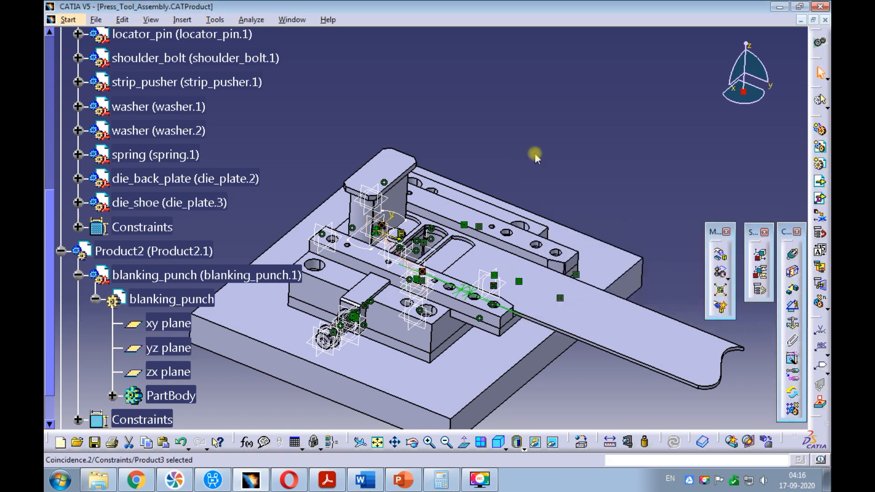
Add a coincidence constraint between the zx plane of blanking_punch and the zx plane of die_plate, and update the assembly.
{"action": "left_click", "coordinate": [793, 257]}
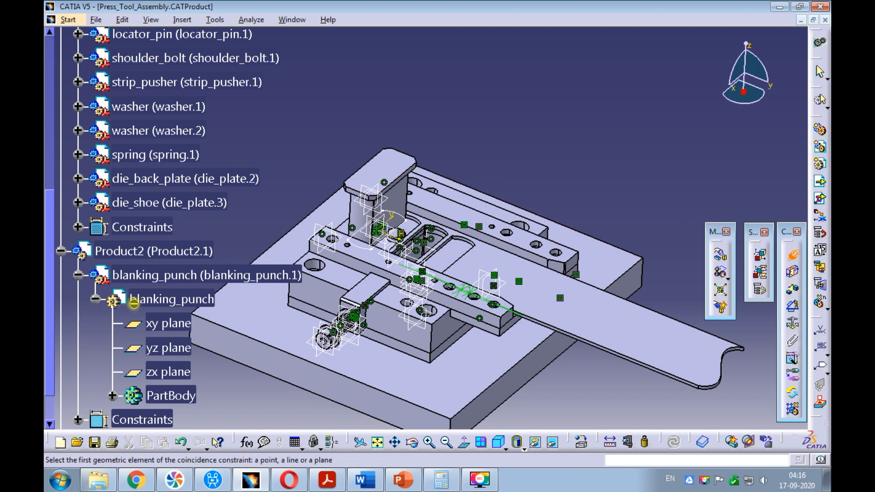
{"action": "left_click", "coordinate": [169, 372]}
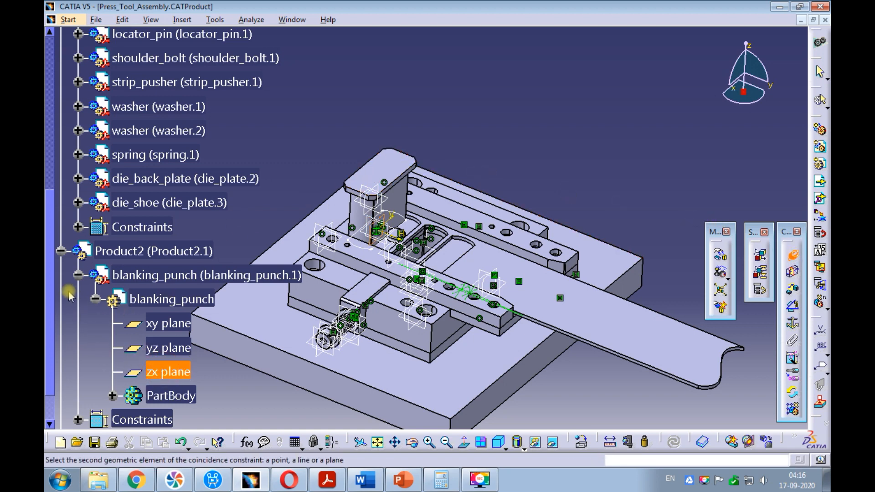
{"action": "left_click_drag", "start_coordinate": [49, 304], "coordinate": [50, 154]}
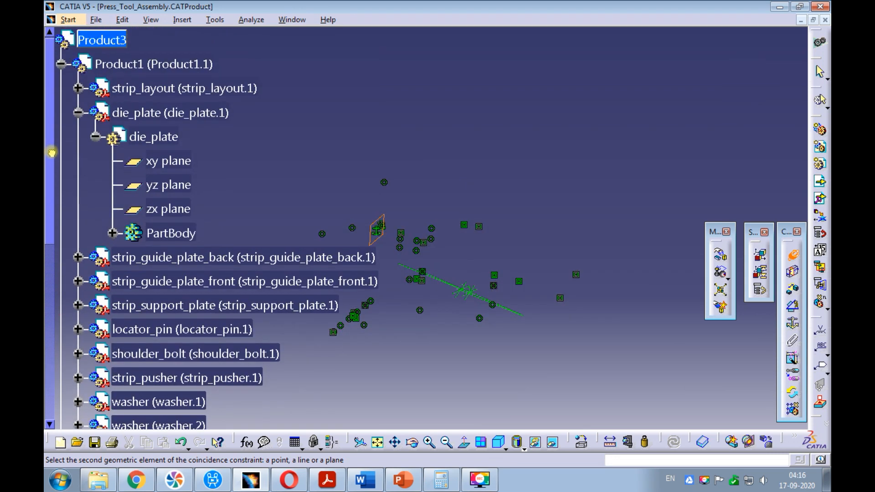
{"action": "left_click", "coordinate": [166, 210]}
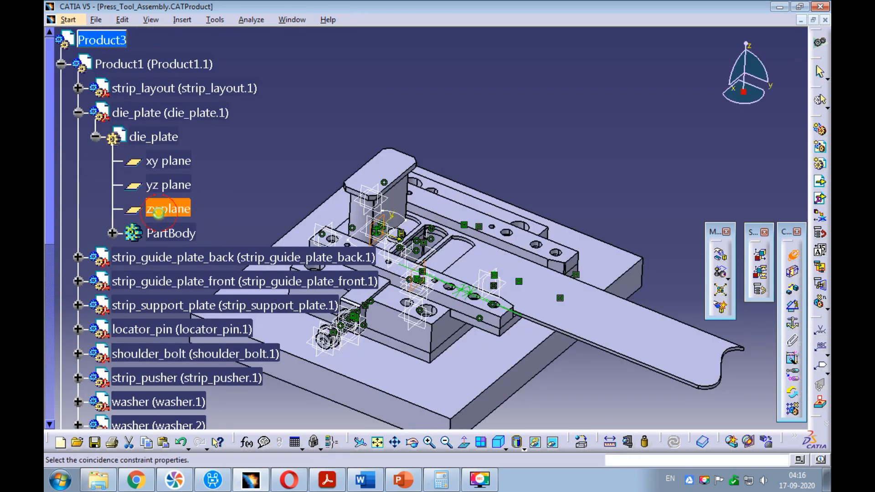
{"action": "left_click", "coordinate": [714, 313]}
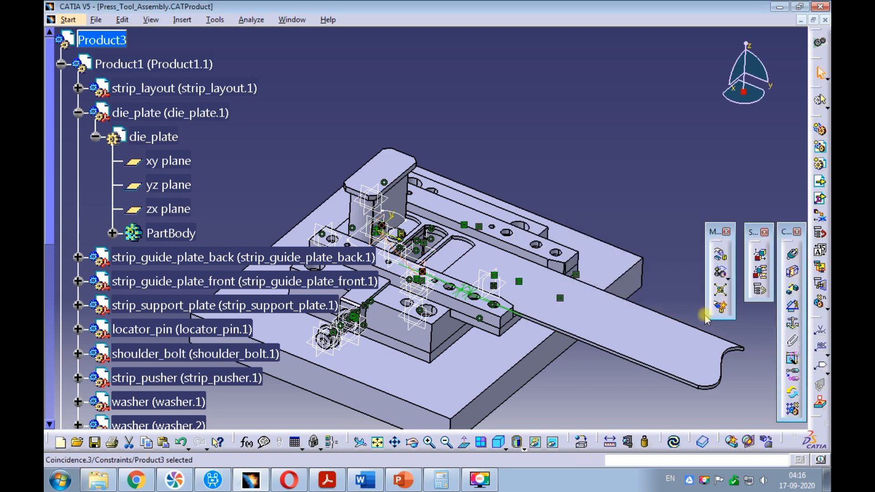
{"action": "left_click", "coordinate": [675, 442]}
Move the punch assembly, Product2, upward along the Z axis until it is well clear of the die assembly.
{"action": "middle_click_drag", "start_coordinate": [524, 129], "coordinate": [539, 146], "text": "ctrl"}
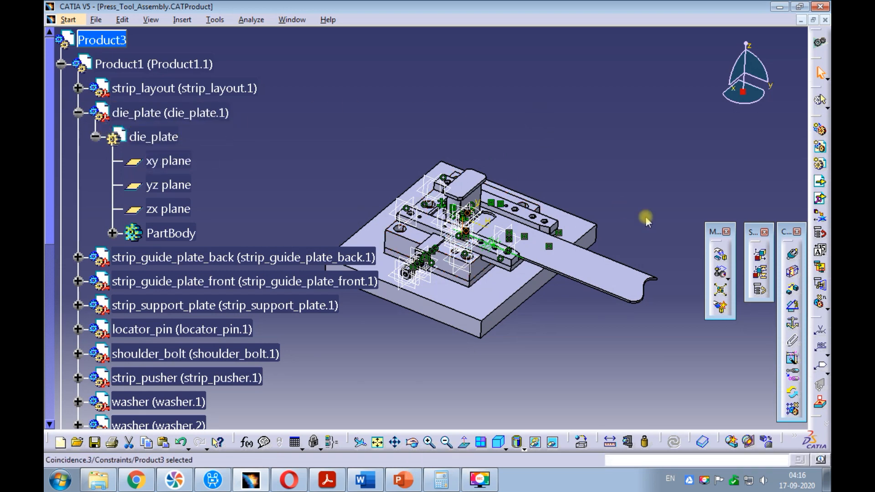
{"action": "left_click", "coordinate": [720, 257]}
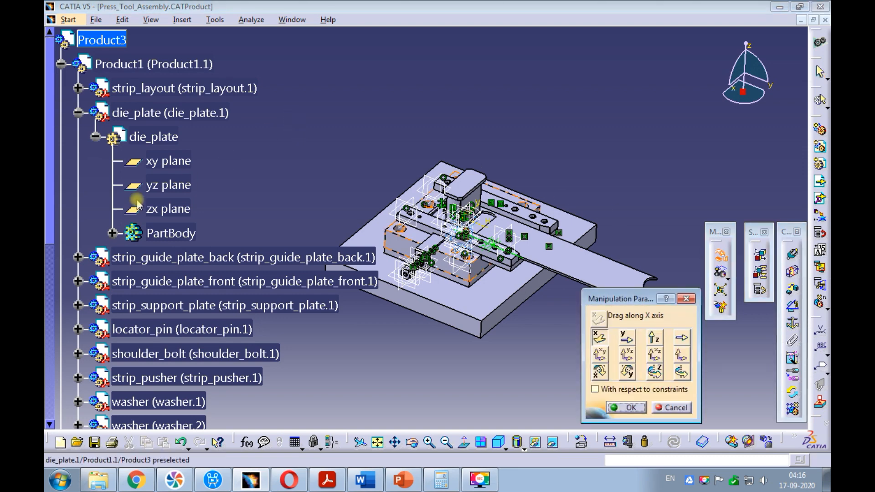
{"action": "left_click_drag", "start_coordinate": [52, 217], "coordinate": [54, 385]}
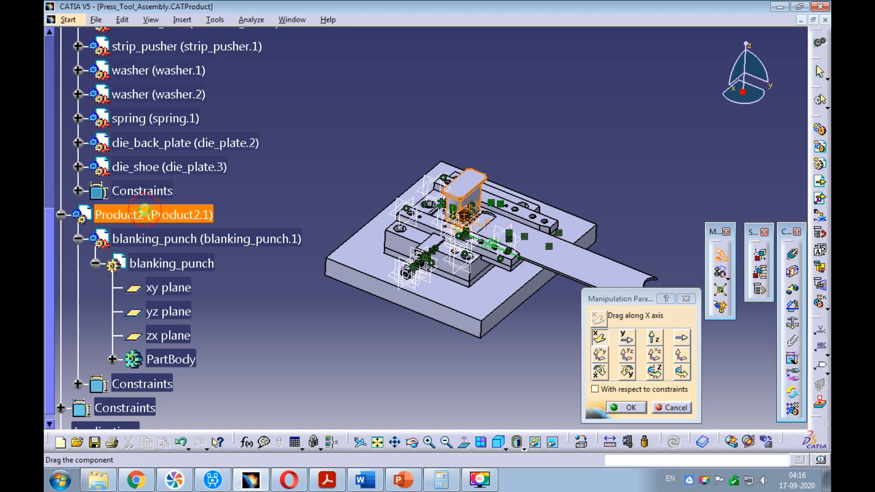
{"action": "left_click", "coordinate": [654, 338]}
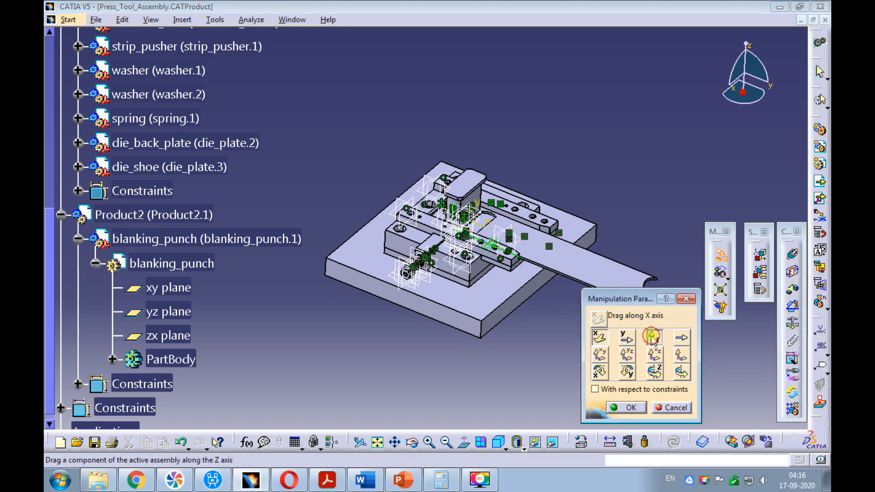
{"action": "left_click_drag", "start_coordinate": [492, 203], "coordinate": [493, 85]}
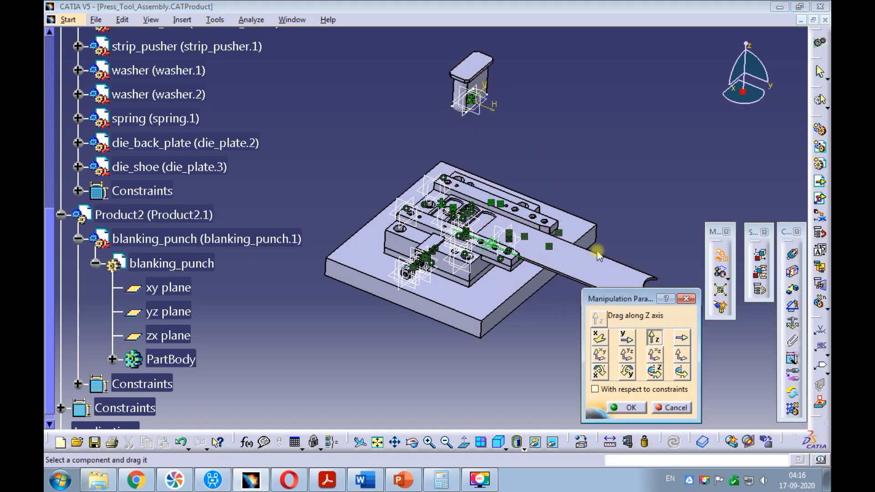
{"action": "left_click", "coordinate": [627, 407]}
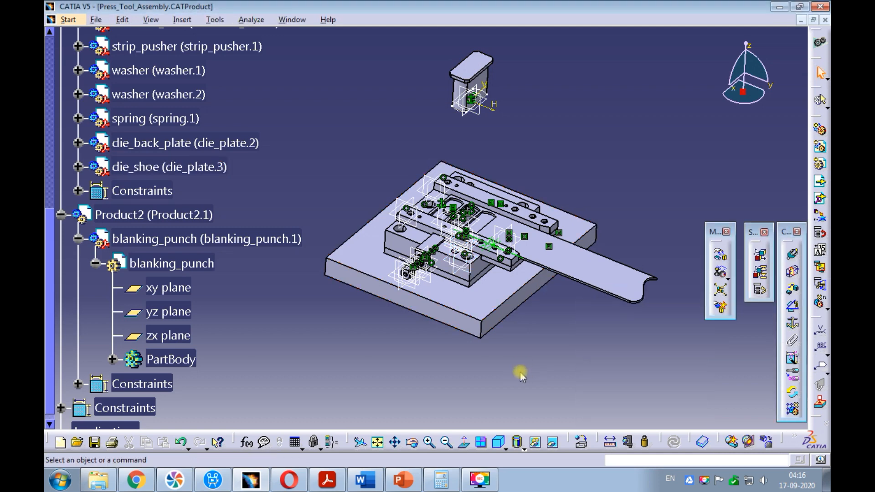
Create an offset constraint between the bottom face of blanking_punch and the top face of die_plate.
{"action": "middle_click_drag", "start_coordinate": [516, 148], "coordinate": [461, 196], "text": "ctrl"}
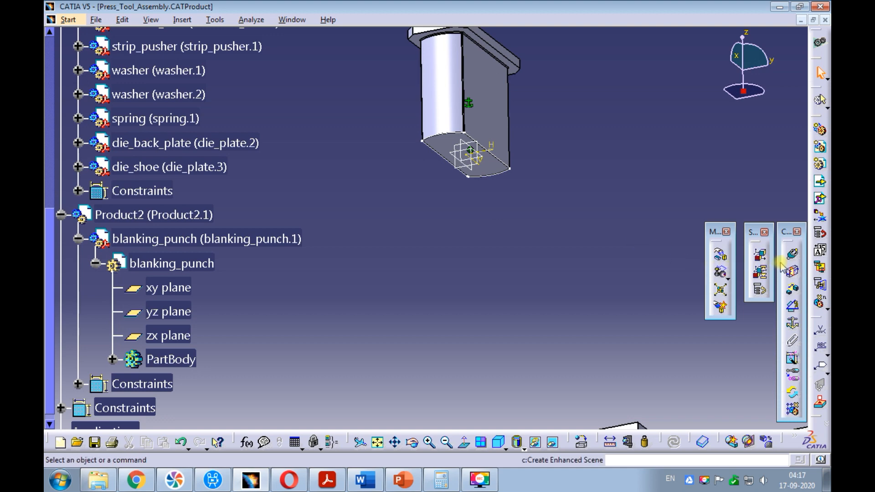
{"action": "left_click", "coordinate": [792, 289]}
{"action": "middle_click_drag", "start_coordinate": [557, 161], "coordinate": [562, 205], "text": "ctrl"}
{"action": "left_click", "coordinate": [524, 187]}
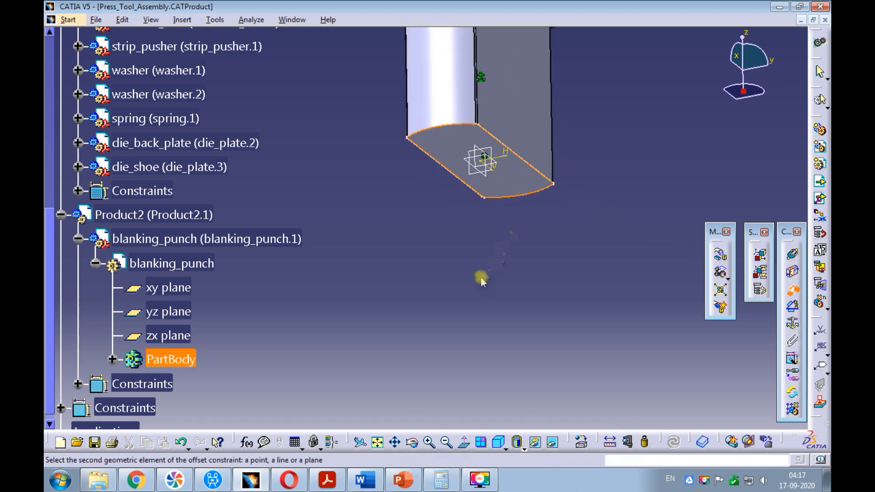
{"action": "middle_click_drag", "start_coordinate": [576, 200], "coordinate": [439, 156], "text": "ctrl"}
{"action": "left_click", "coordinate": [438, 194]}
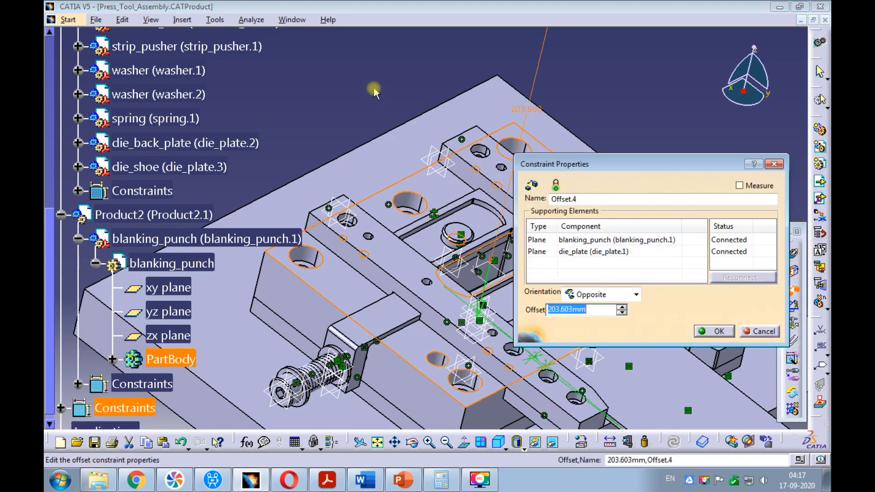
Set the offset between the punch and die plate faces to -1 mm and update the assembly.
{"action": "middle_click_drag", "start_coordinate": [371, 85], "coordinate": [412, 122], "text": "ctrl"}
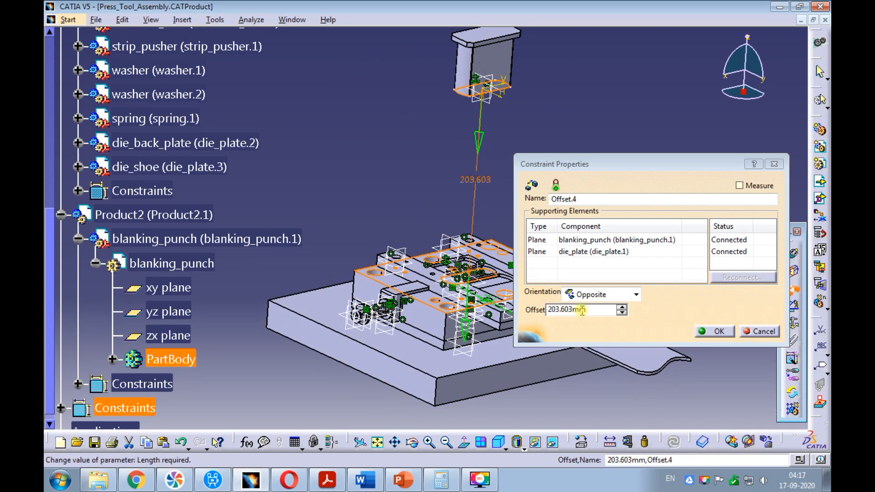
{"action": "left_click_drag", "start_coordinate": [588, 309], "coordinate": [537, 309]}
{"action": "type", "text": "-"}
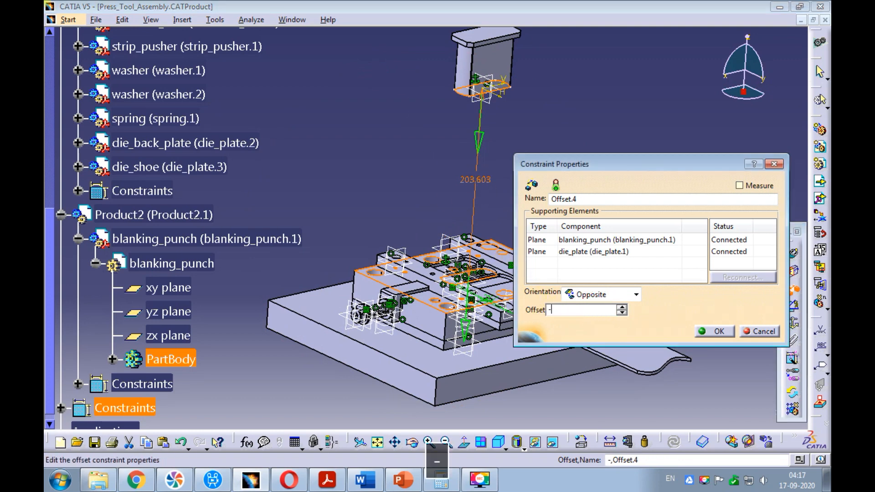
{"action": "type", "text": "1"}
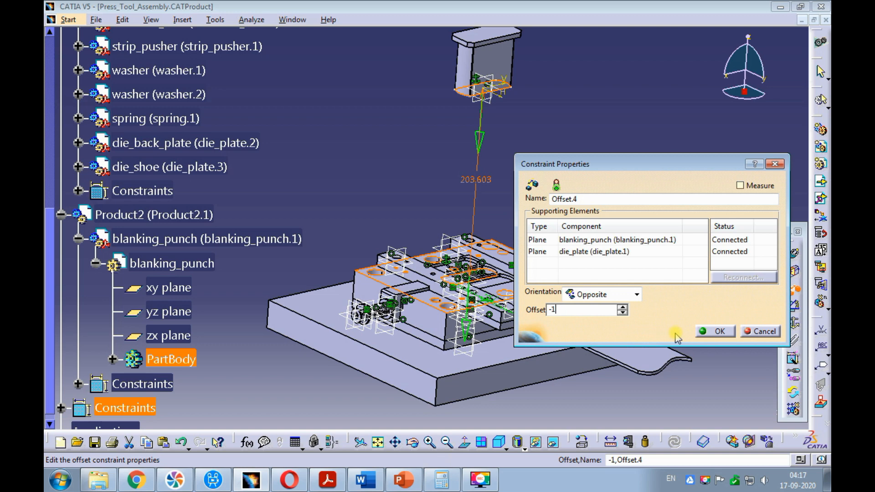
{"action": "left_click", "coordinate": [709, 332]}
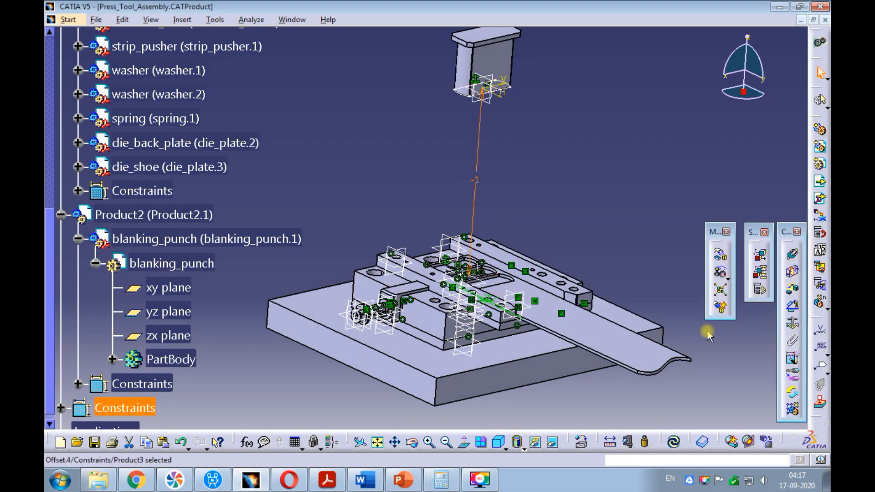
{"action": "left_click", "coordinate": [673, 443]}
Cut a section normal to X through the assembly, examine the punch's entry into the die plate, and discard the section.
{"action": "middle_click_drag", "start_coordinate": [441, 234], "coordinate": [629, 395], "text": "ctrl"}
{"action": "left_click", "coordinate": [748, 442]}
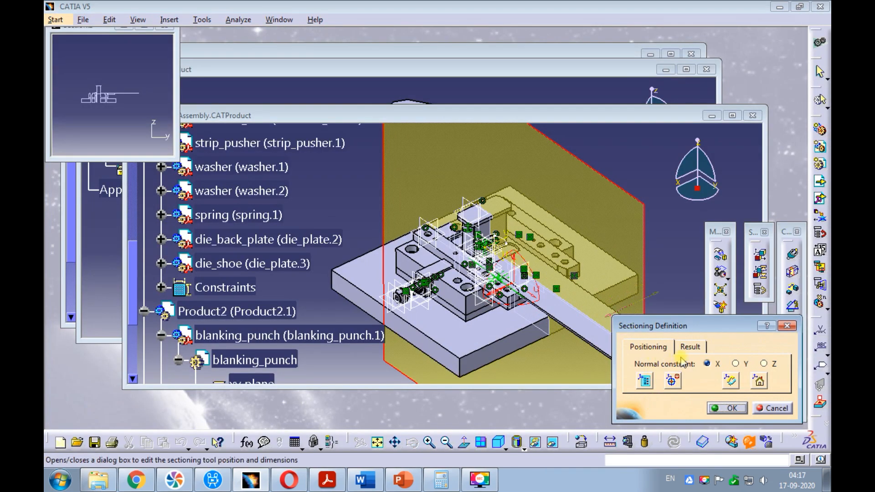
{"action": "left_click", "coordinate": [690, 347]}
{"action": "left_click", "coordinate": [634, 372]}
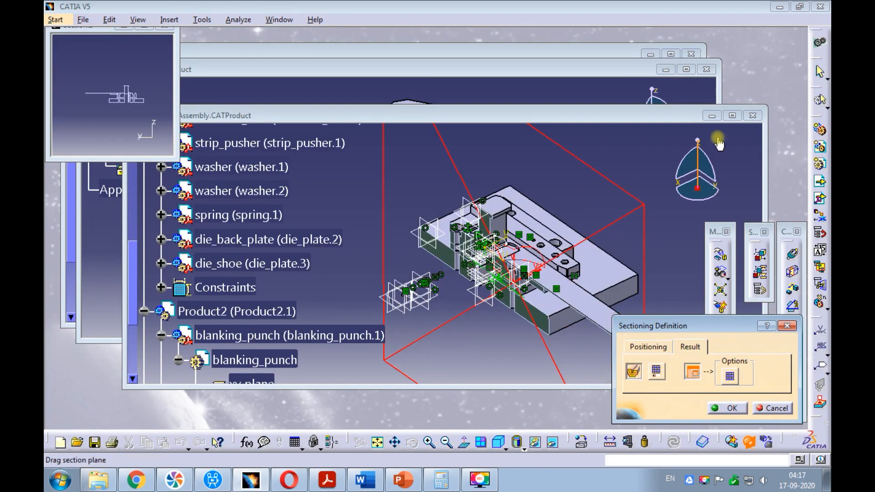
{"action": "left_click", "coordinate": [733, 116]}
{"action": "middle_click_drag", "start_coordinate": [440, 257], "coordinate": [484, 95]}
{"action": "middle_click_drag", "start_coordinate": [389, 223], "coordinate": [422, 235]}
{"action": "middle_click_drag", "start_coordinate": [474, 214], "coordinate": [425, 161], "text": "ctrl"}
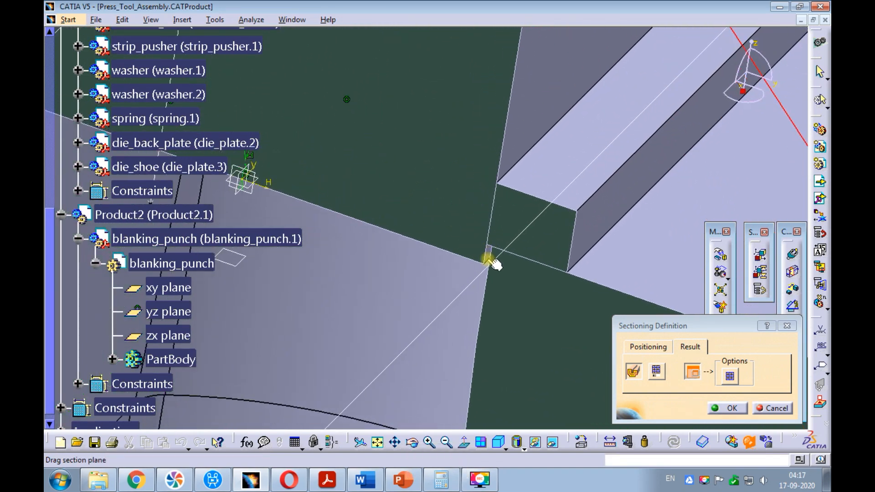
{"action": "middle_click_drag", "start_coordinate": [461, 178], "coordinate": [419, 251], "text": "ctrl"}
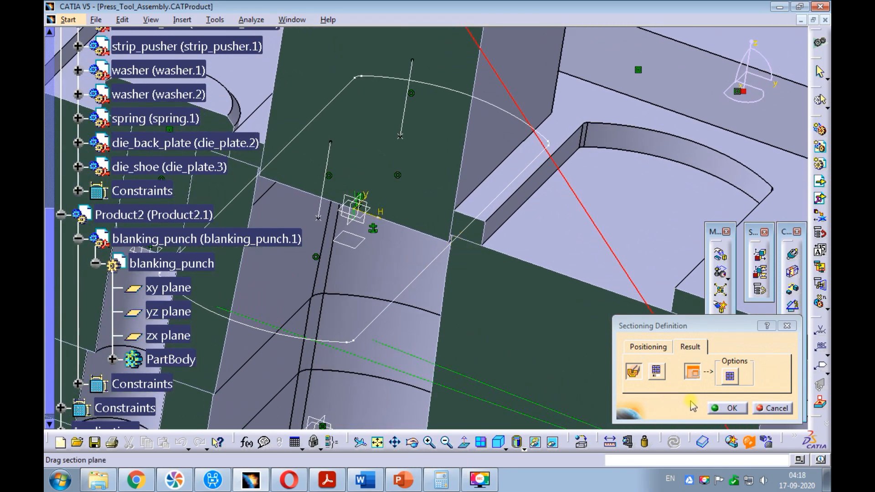
{"action": "left_click", "coordinate": [771, 408]}
Restore the isometric view with the whole assembly fitted, and save Press_Tool_Assembly including its linked documents.
{"action": "middle_click_drag", "start_coordinate": [406, 205], "coordinate": [417, 335], "text": "ctrl"}
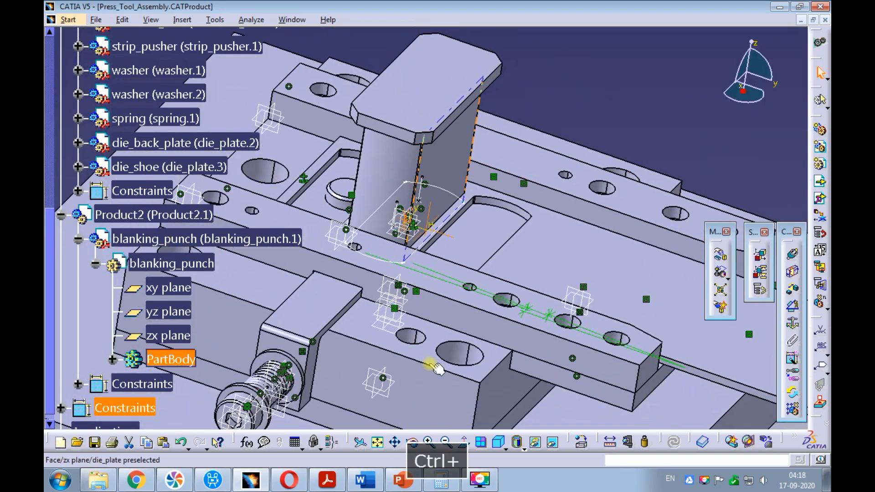
{"action": "left_click", "coordinate": [498, 441]}
{"action": "left_click", "coordinate": [377, 443]}
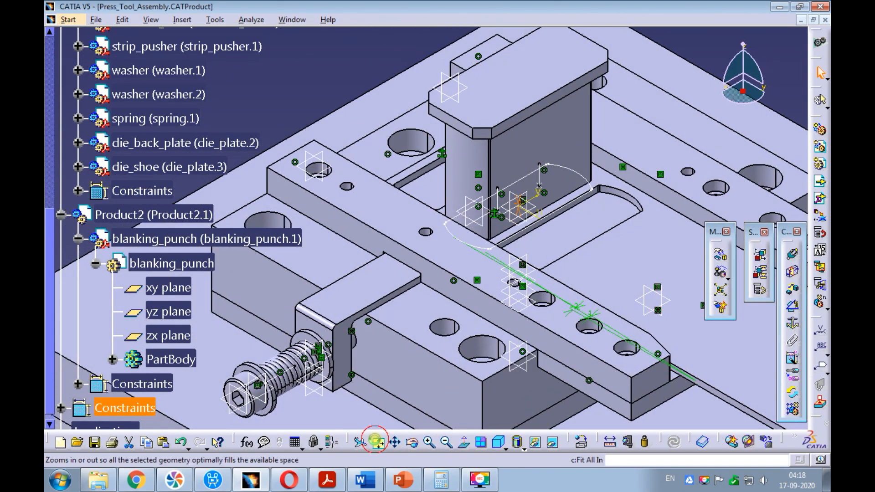
{"action": "key", "text": "ctrl+s"}
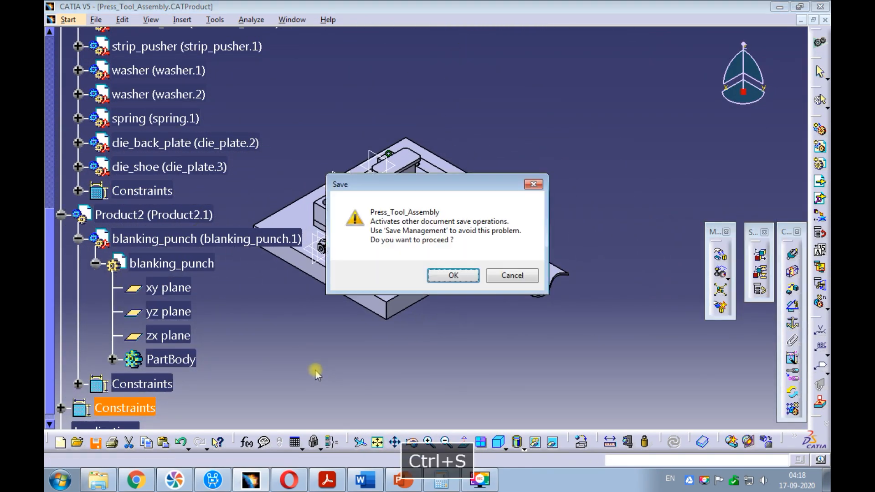
{"action": "left_click", "coordinate": [450, 276]}
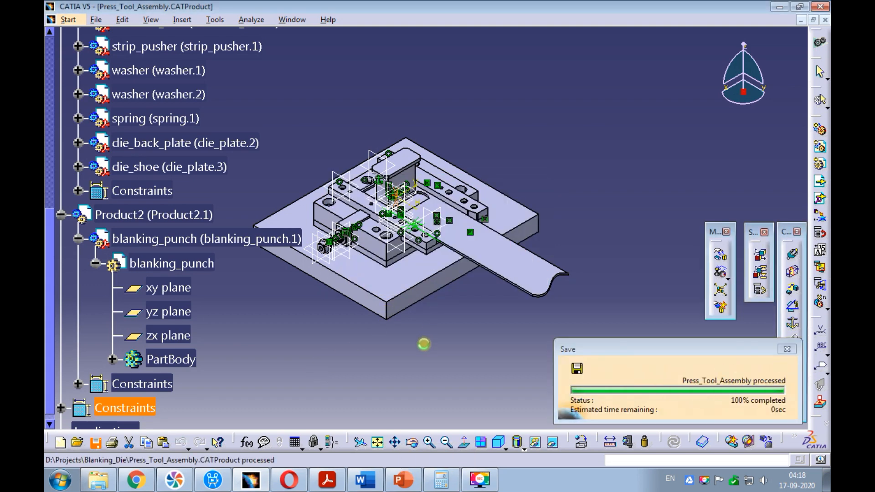
Collapse Product1 in the specification tree and change its part number to Die_Assembly.
{"action": "left_click", "coordinate": [47, 50]}
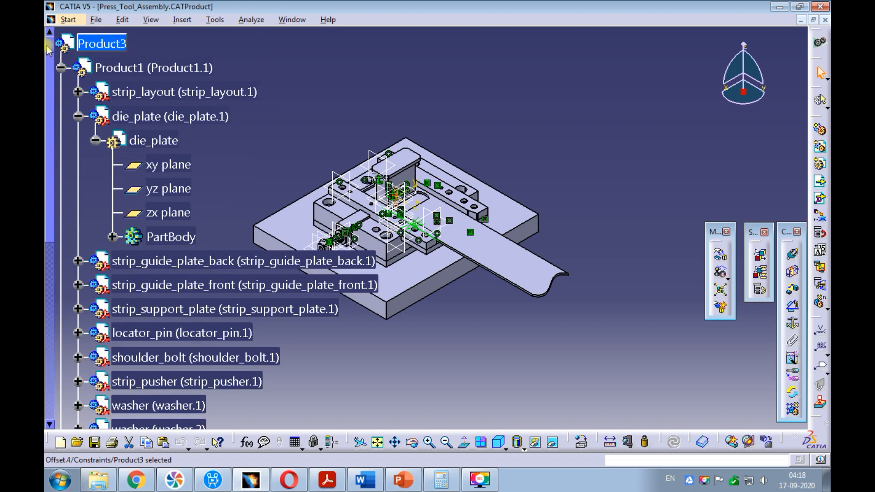
{"action": "left_click", "coordinate": [61, 68]}
{"action": "left_click", "coordinate": [248, 56]}
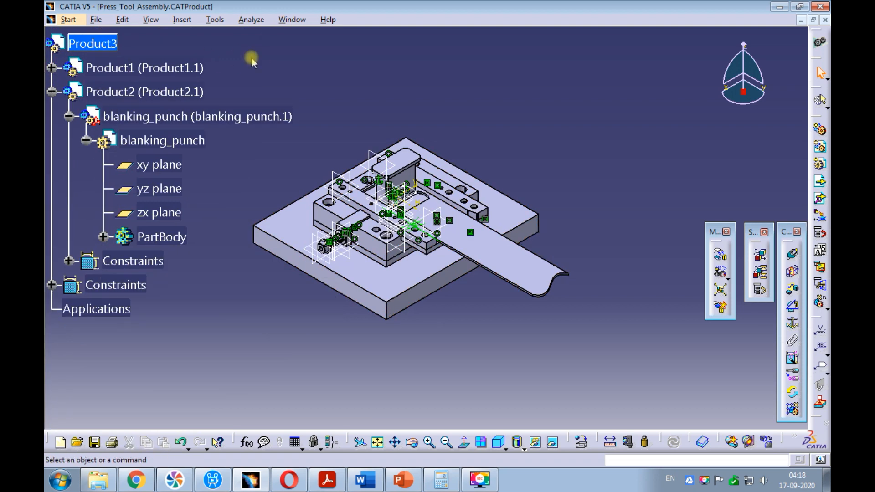
{"action": "right_click", "coordinate": [162, 68]}
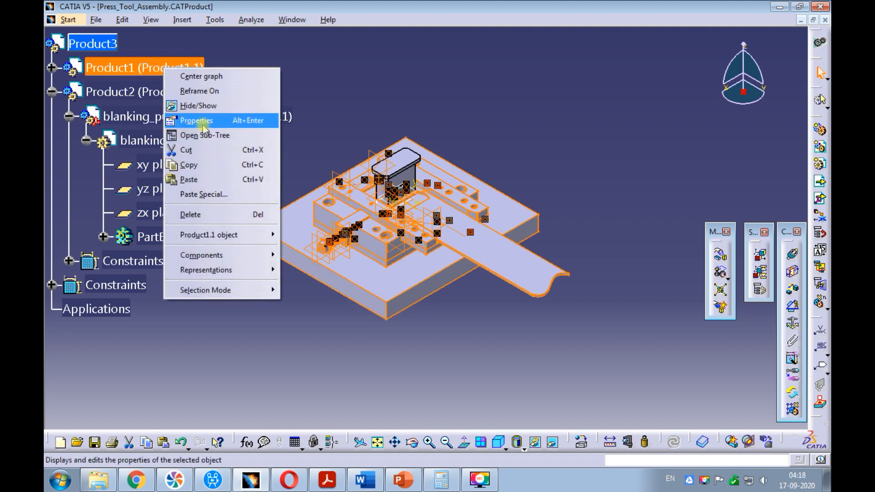
{"action": "left_click", "coordinate": [318, 124]}
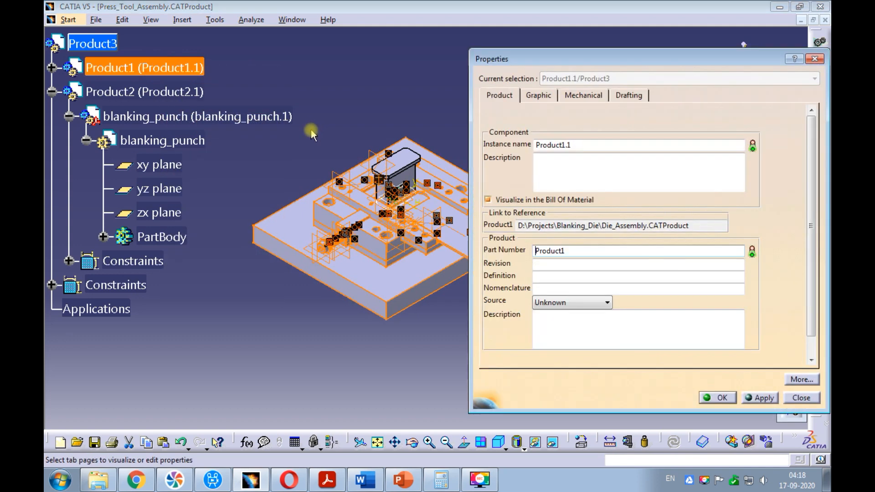
{"action": "left_click", "coordinate": [554, 250]}
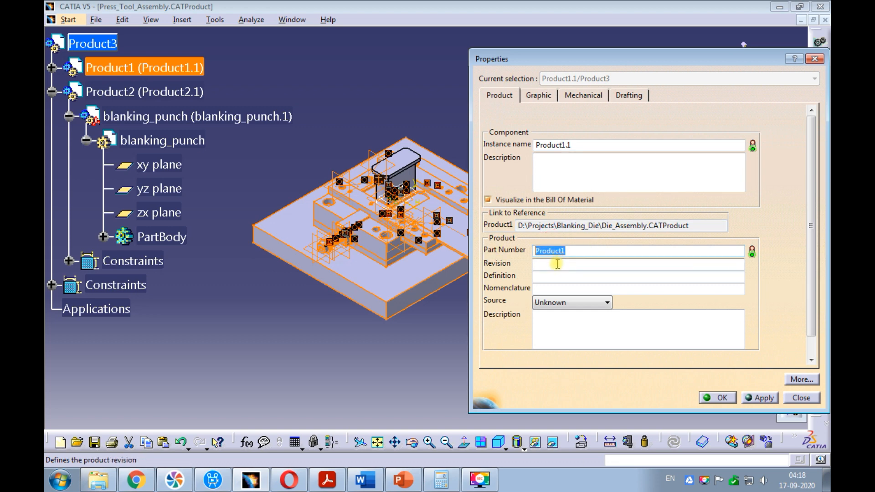
{"action": "type", "text": "Die_Assembly"}
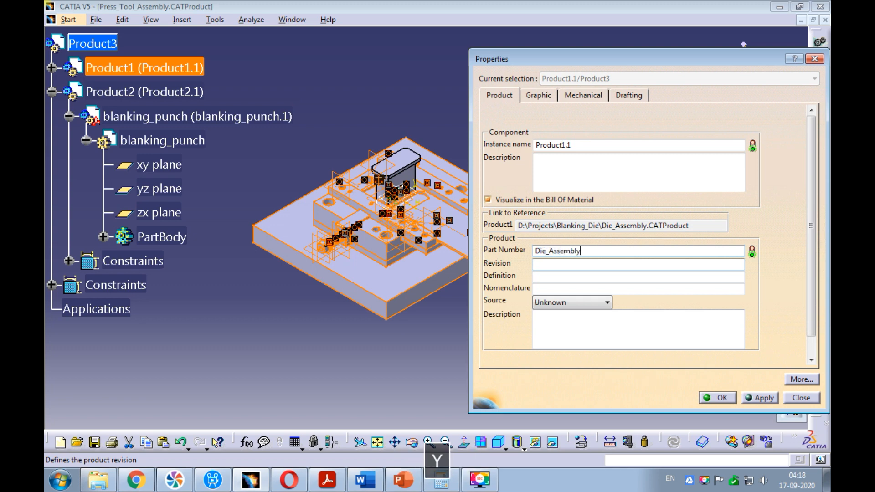
{"action": "left_click", "coordinate": [718, 397]}
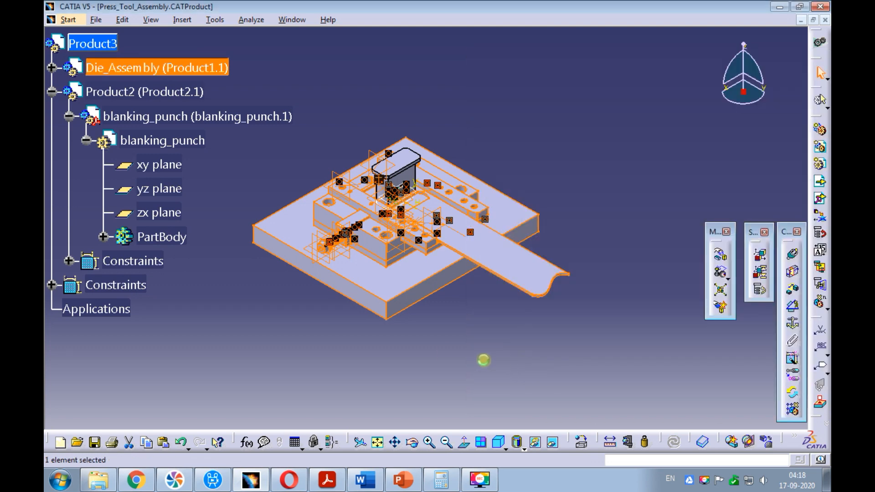
{"action": "left_click", "coordinate": [443, 349]}
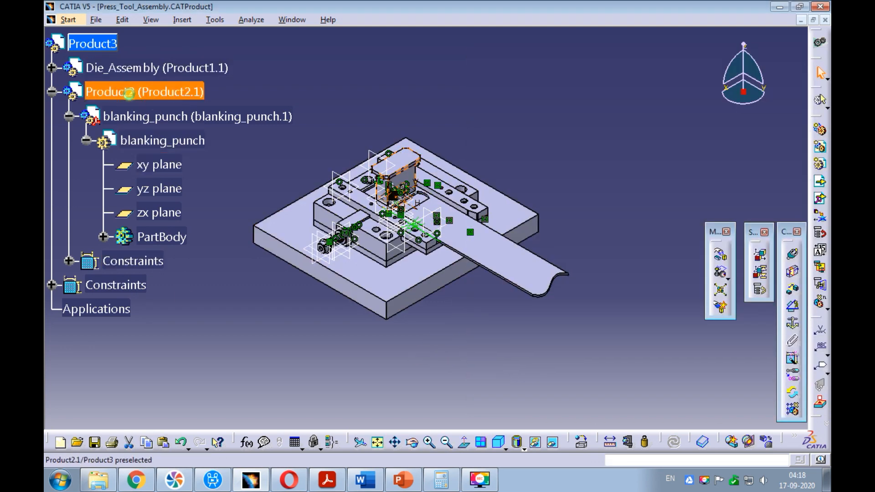
Change the part number of Product2 to Punch_Assembly in its properties.
{"action": "right_click", "coordinate": [131, 97]}
{"action": "left_click", "coordinate": [163, 147]}
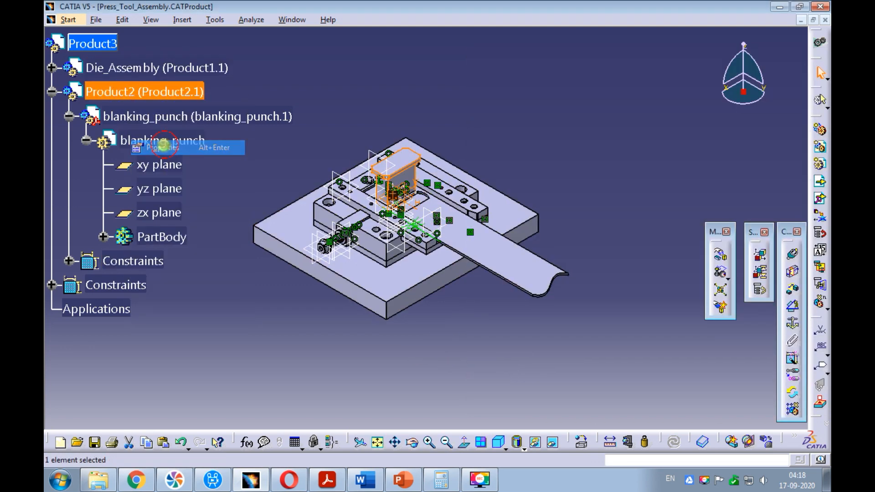
{"action": "double_click", "coordinate": [576, 250]}
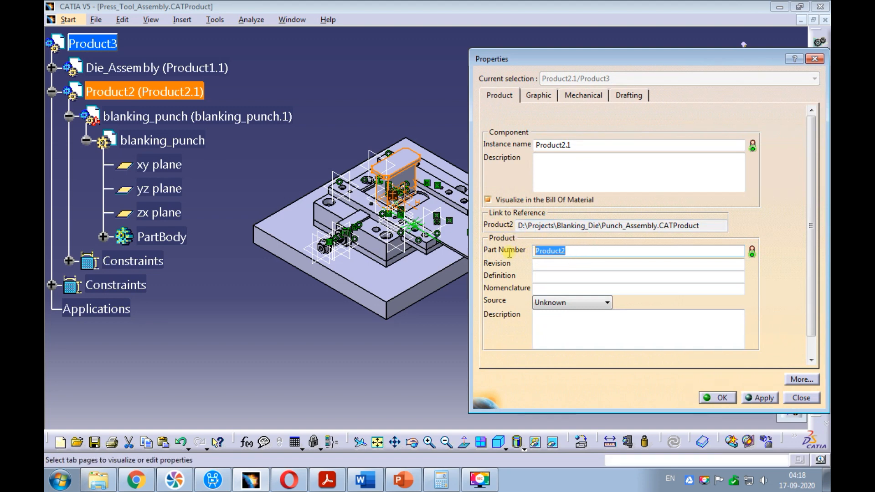
{"action": "type", "text": "Punch_Assembly"}
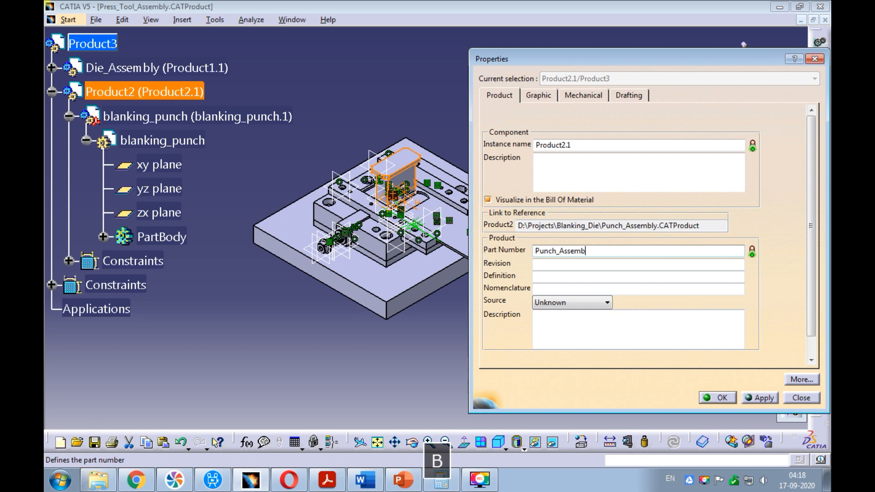
{"action": "left_click", "coordinate": [718, 398]}
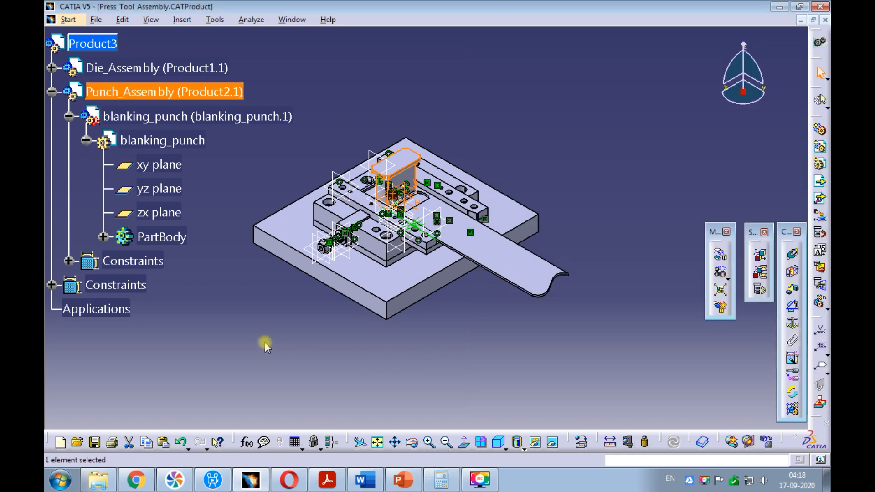
Change the part number of the root product Product3 to Press_Tool_Assembly and save the assembly.
{"action": "right_click", "coordinate": [99, 45]}
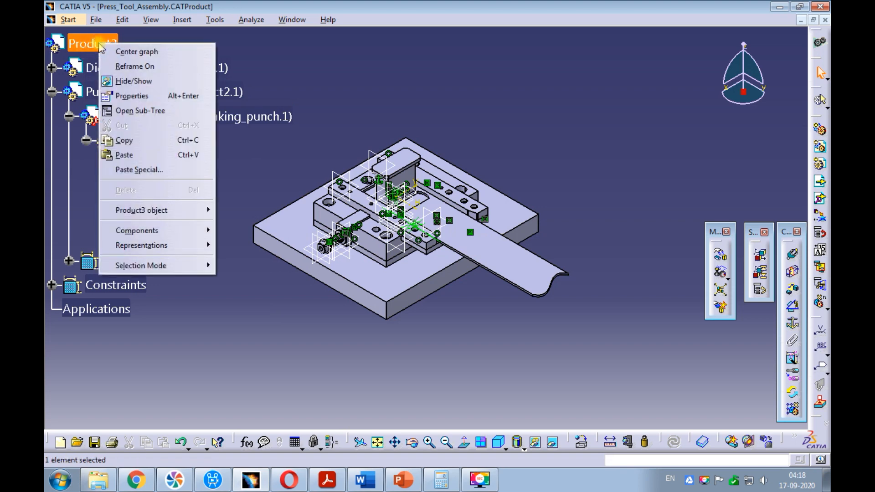
{"action": "left_click", "coordinate": [133, 96]}
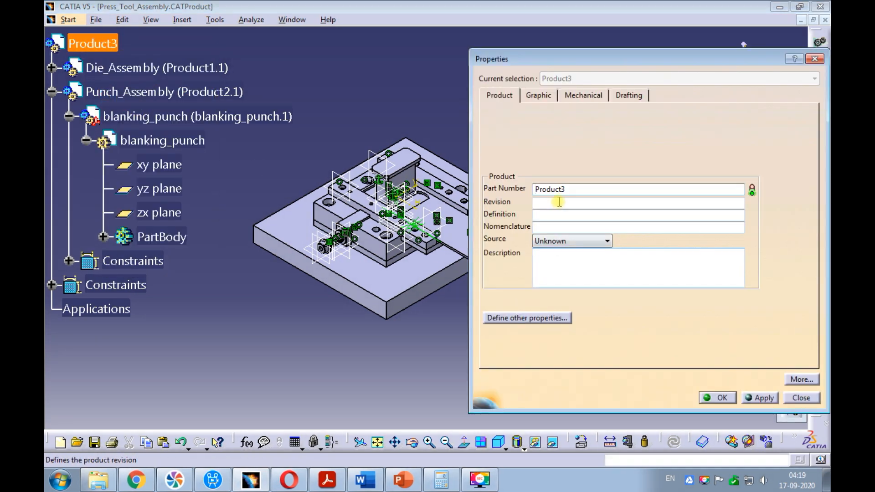
{"action": "double_click", "coordinate": [557, 190]}
{"action": "type", "text": "P"}
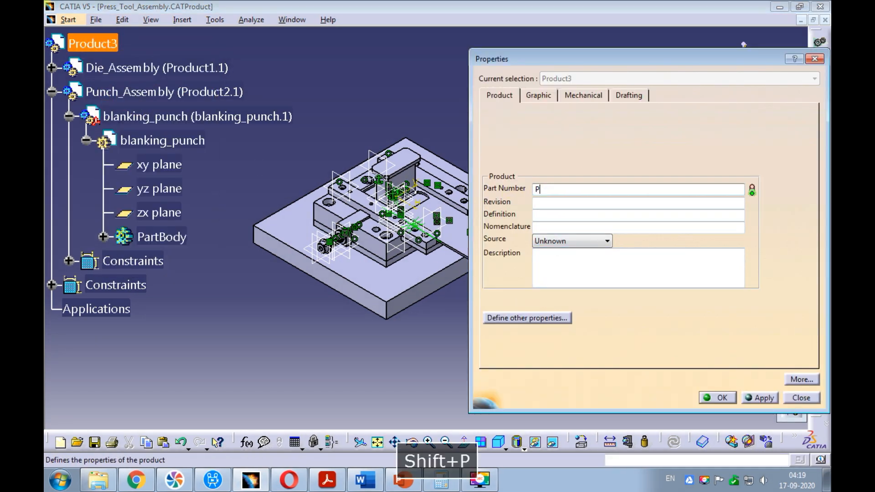
{"action": "type", "text": "ress"}
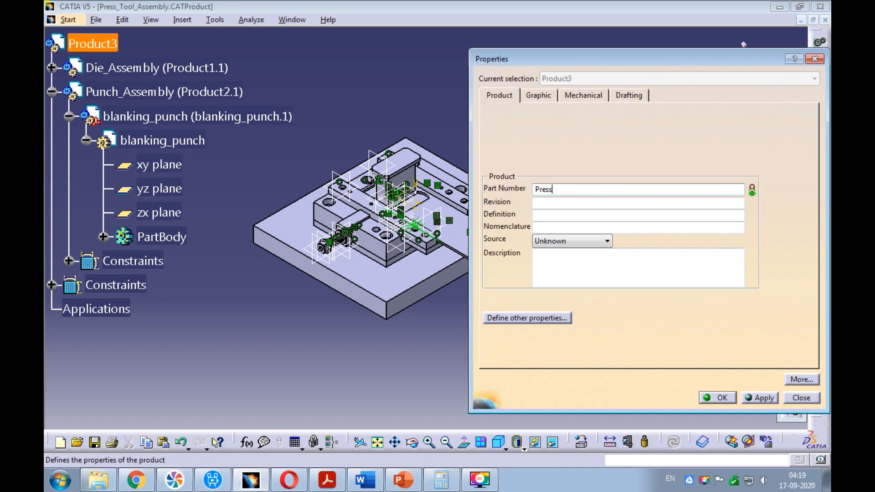
{"action": "type", "text": "_Tool_Assemb"}
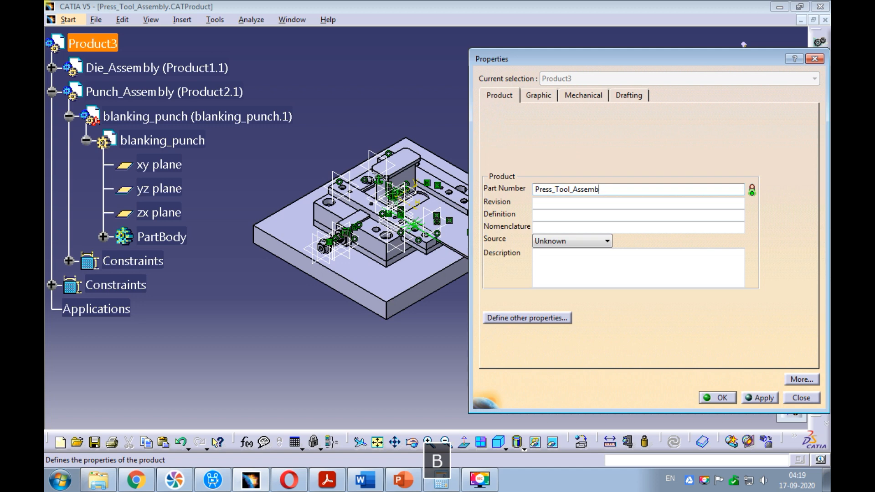
{"action": "type", "text": "ly"}
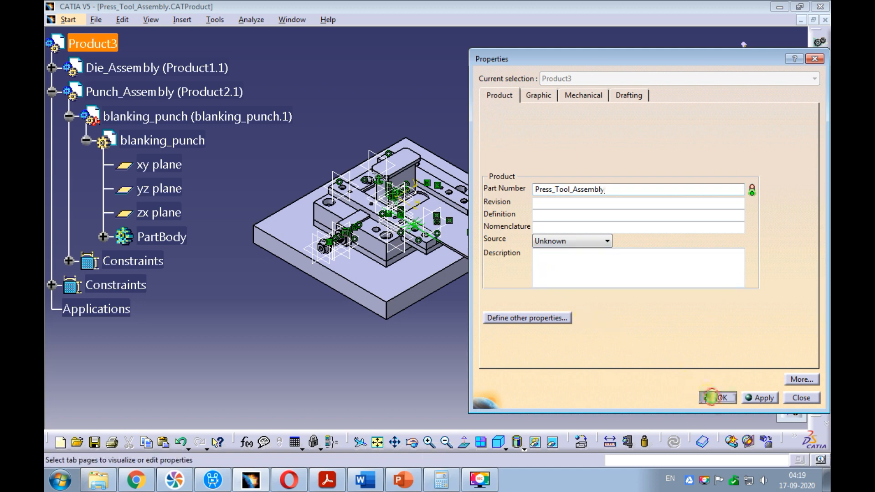
{"action": "left_click", "coordinate": [711, 398]}
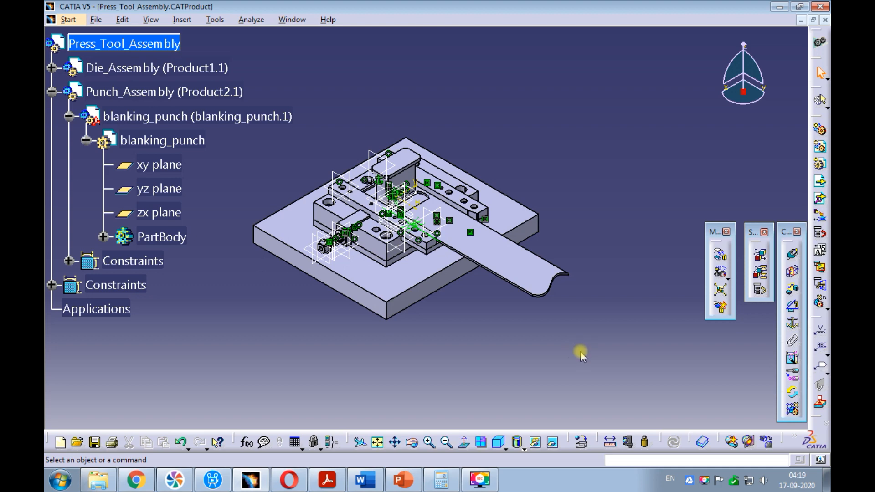
{"action": "key", "text": "ctrl+s"}
{"action": "left_click", "coordinate": [452, 275]}
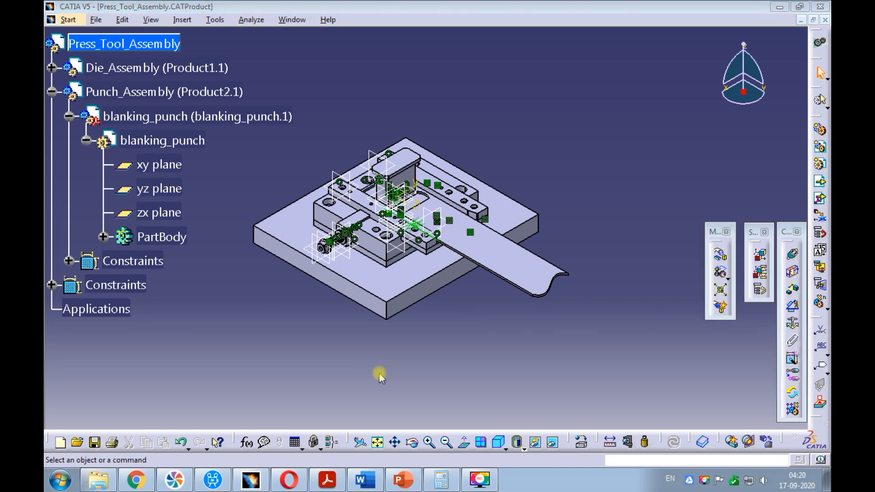
Review the open Die_Assembly and Punch_Assembly documents one after the other, and return to the Press_Tool_Assembly document.
{"action": "left_click", "coordinate": [161, 44]}
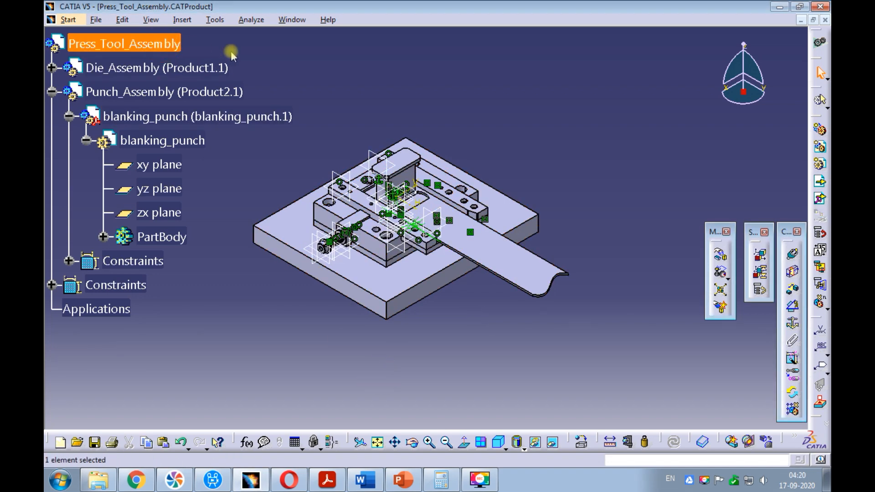
{"action": "left_click", "coordinate": [291, 20]}
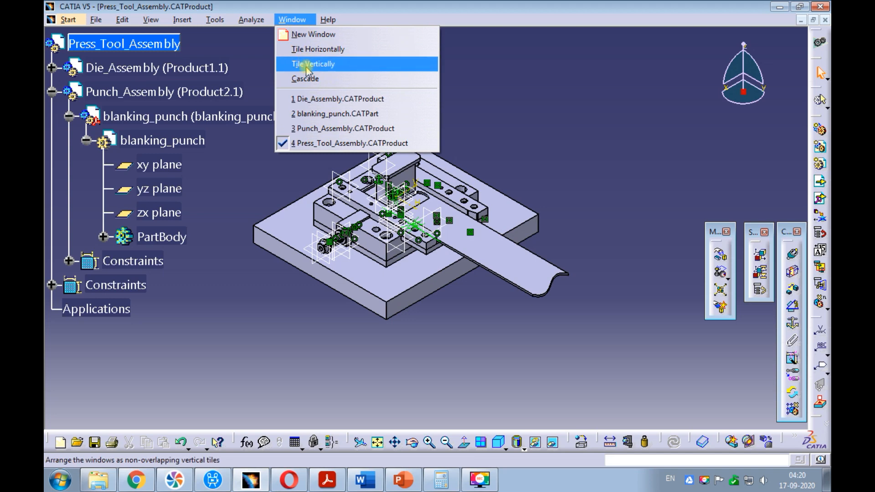
{"action": "left_click", "coordinate": [311, 96]}
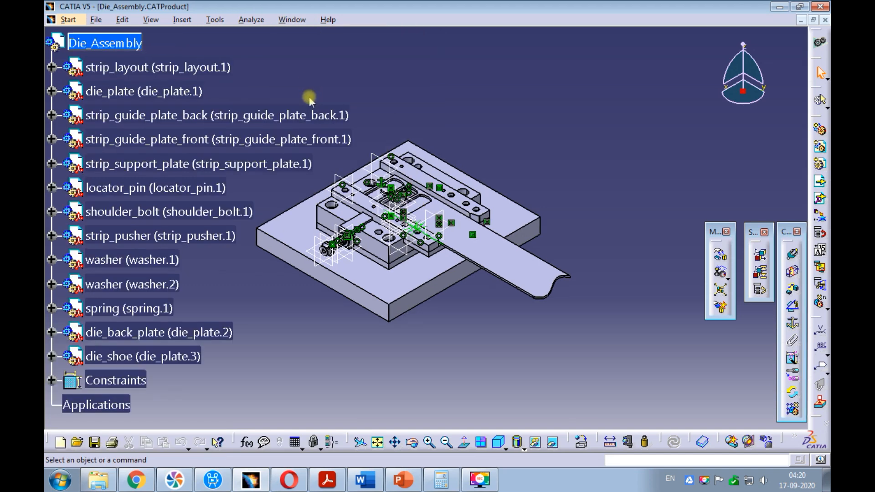
{"action": "middle_click_drag", "start_coordinate": [415, 107], "coordinate": [452, 119]}
{"action": "left_click", "coordinate": [296, 20]}
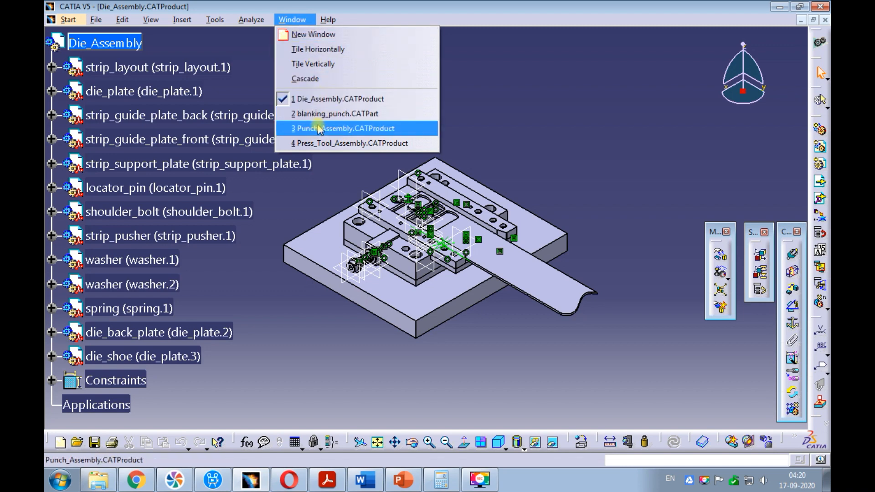
{"action": "left_click", "coordinate": [342, 128]}
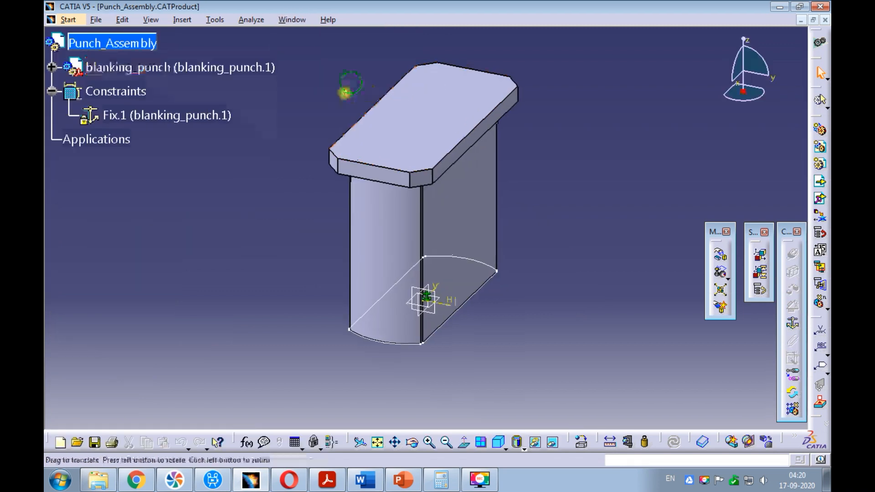
{"action": "middle_click_drag", "start_coordinate": [348, 87], "coordinate": [343, 112]}
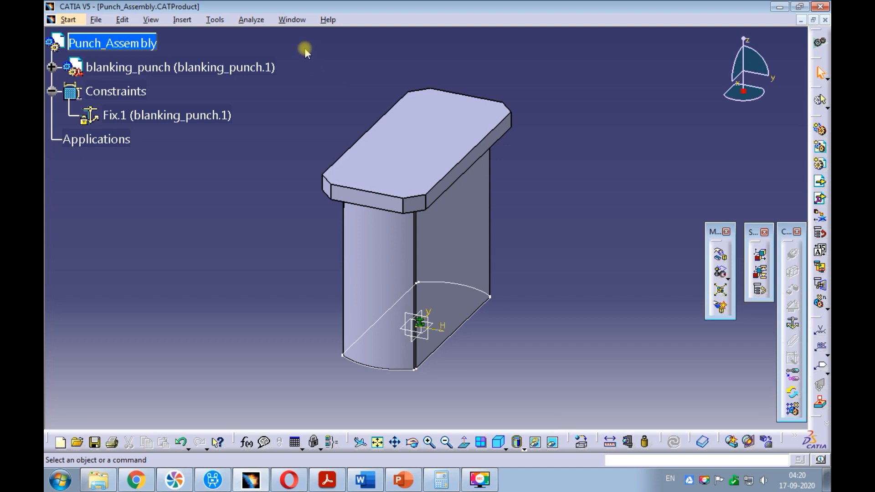
{"action": "left_click", "coordinate": [293, 19]}
{"action": "left_click", "coordinate": [303, 143]}
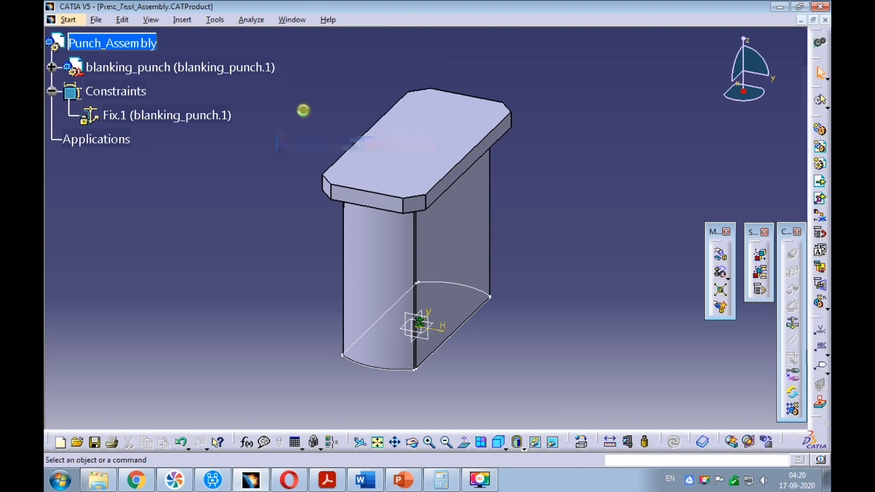
{"action": "middle_click_drag", "start_coordinate": [429, 95], "coordinate": [437, 103]}
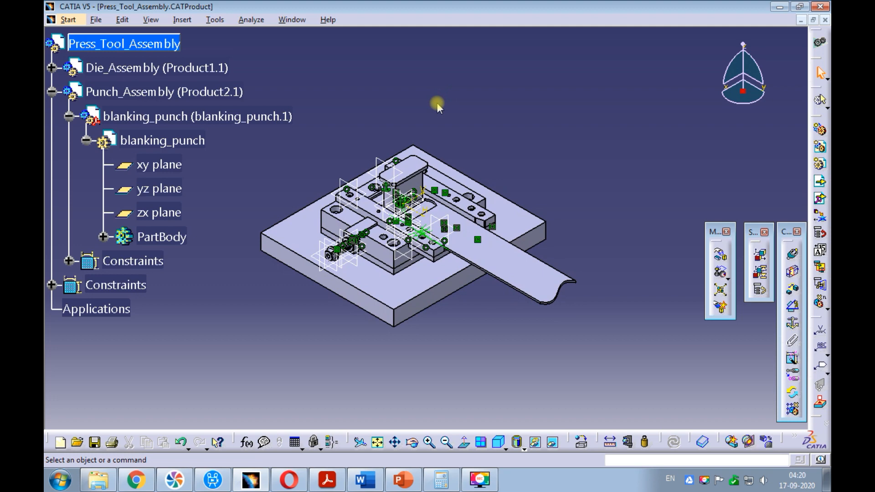